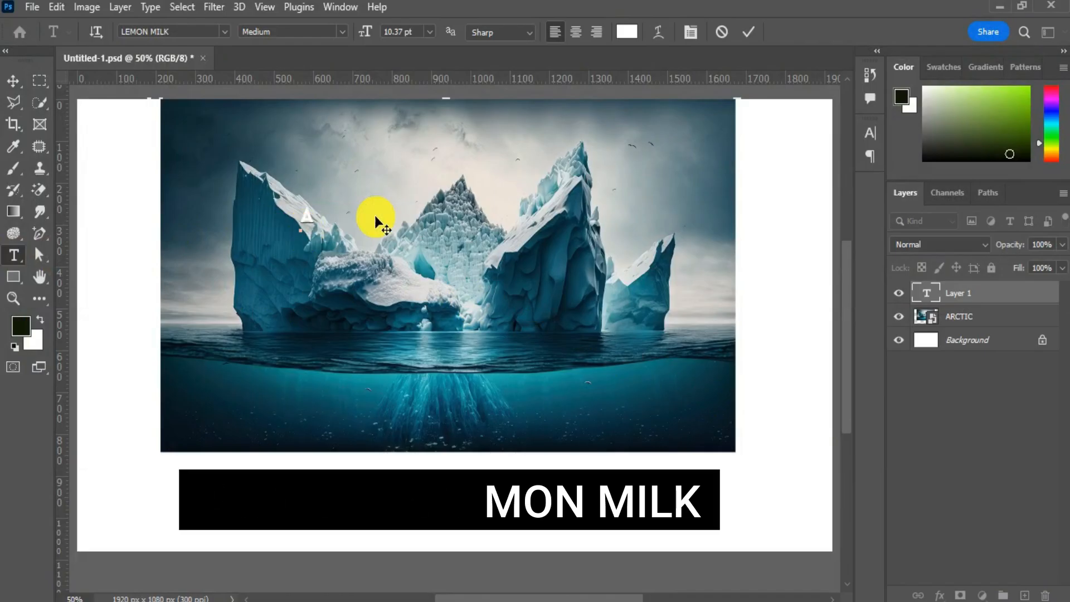
- Commit the letter A as text and scale it up proportionally to about 352.5%
click(747, 40)
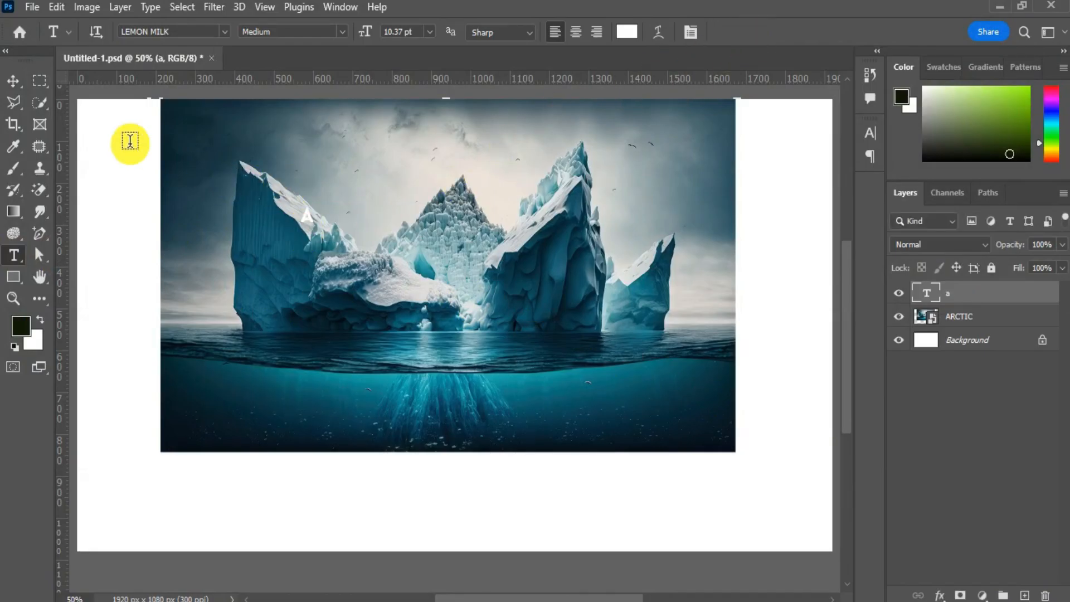
click(13, 80)
key(ctrl+t)
drag(313, 233, 348, 285)
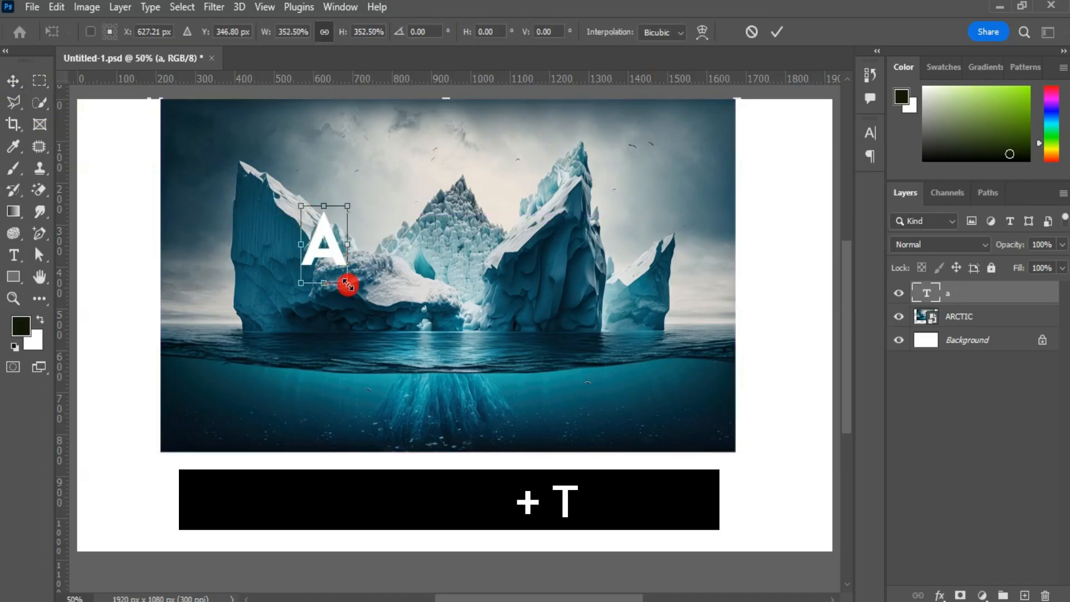
click(773, 36)
- Duplicate the letter A to its lower right and change the copy to the letter R
drag(338, 247, 406, 275)
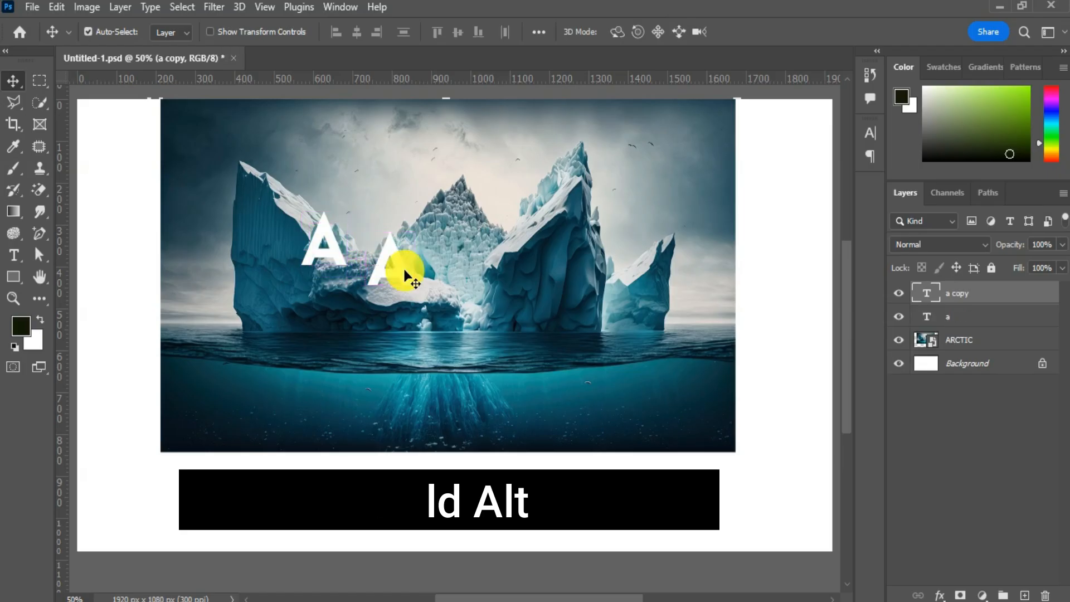
double_click(397, 270)
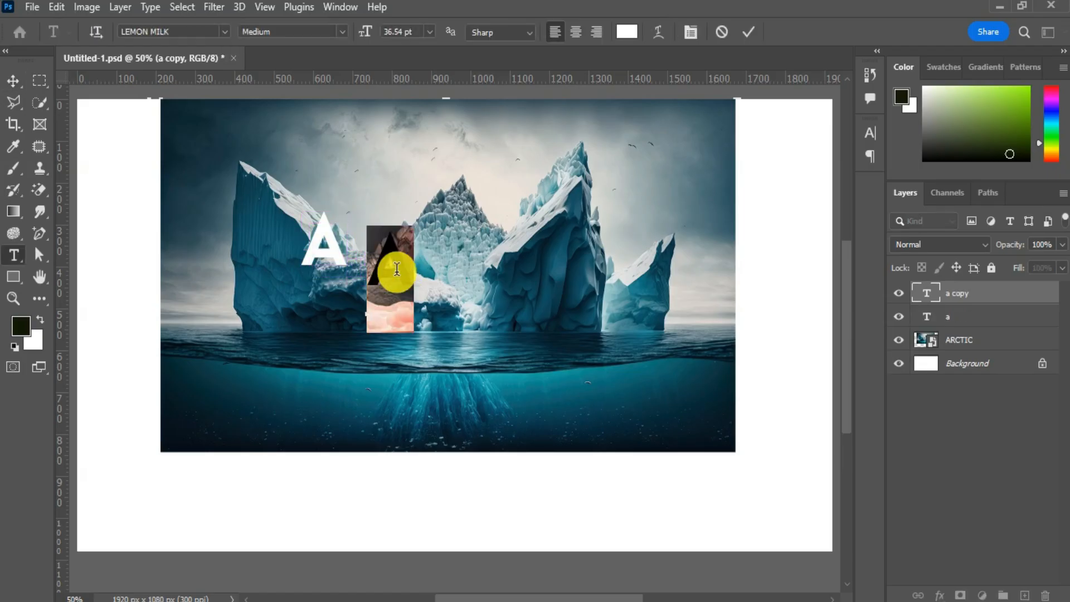
text(p)
click(748, 32)
- Duplicate the letter R to its right and change the copy to the letter C
key(v)
drag(402, 258, 427, 269)
double_click(428, 268)
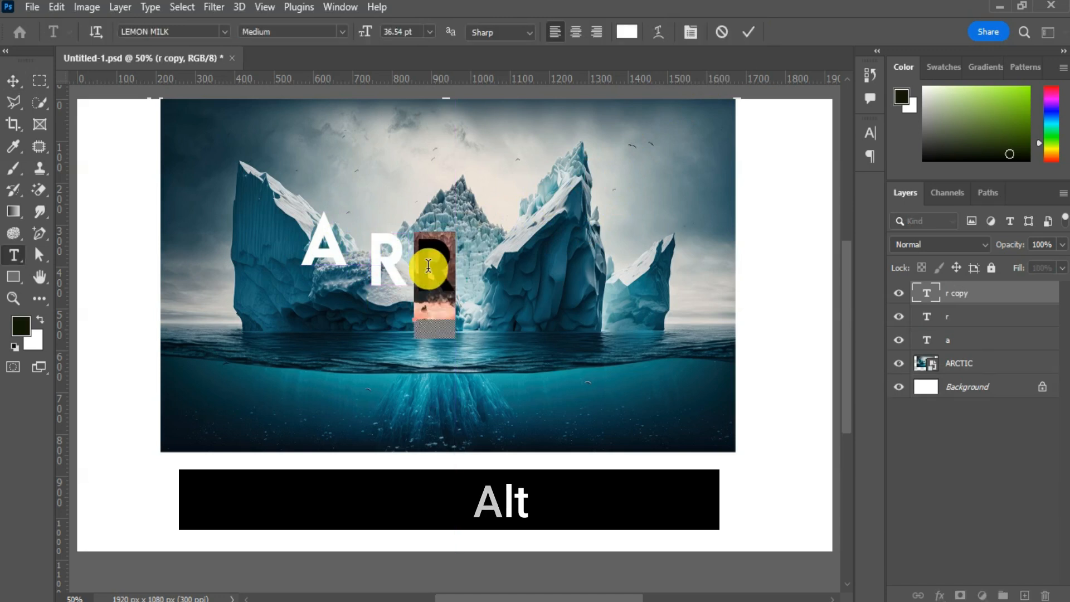
click(747, 33)
- Duplicate the letter C to its right and change the copy to the letter T
key(v)
drag(444, 283, 503, 277)
double_click(503, 276)
text(t)
click(749, 32)
- Duplicate the letter T to its right and change the copy to the letter I
key(v)
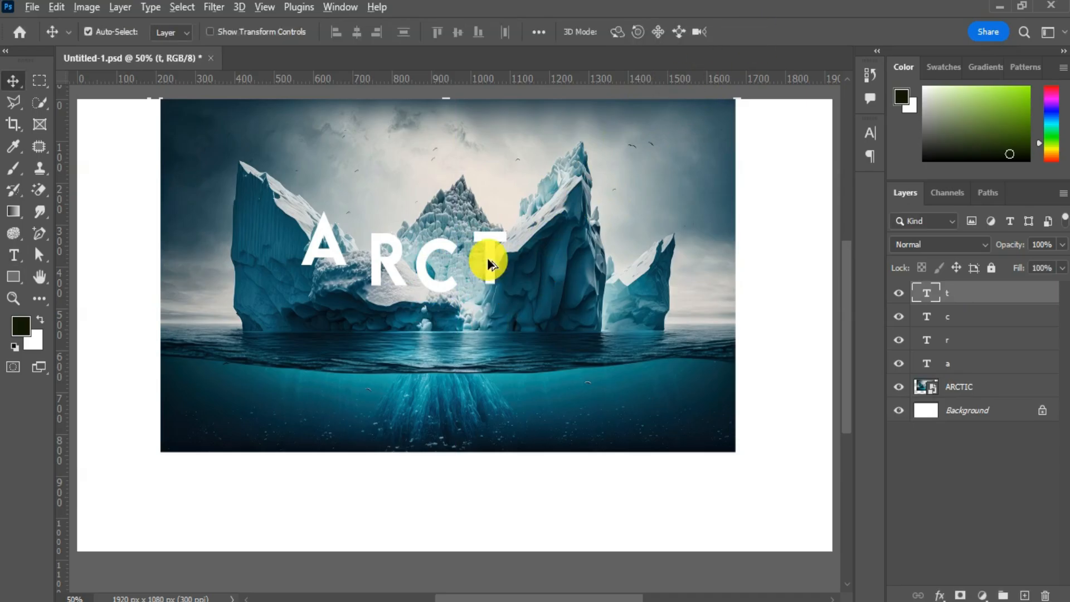
drag(487, 258, 521, 267)
double_click(521, 262)
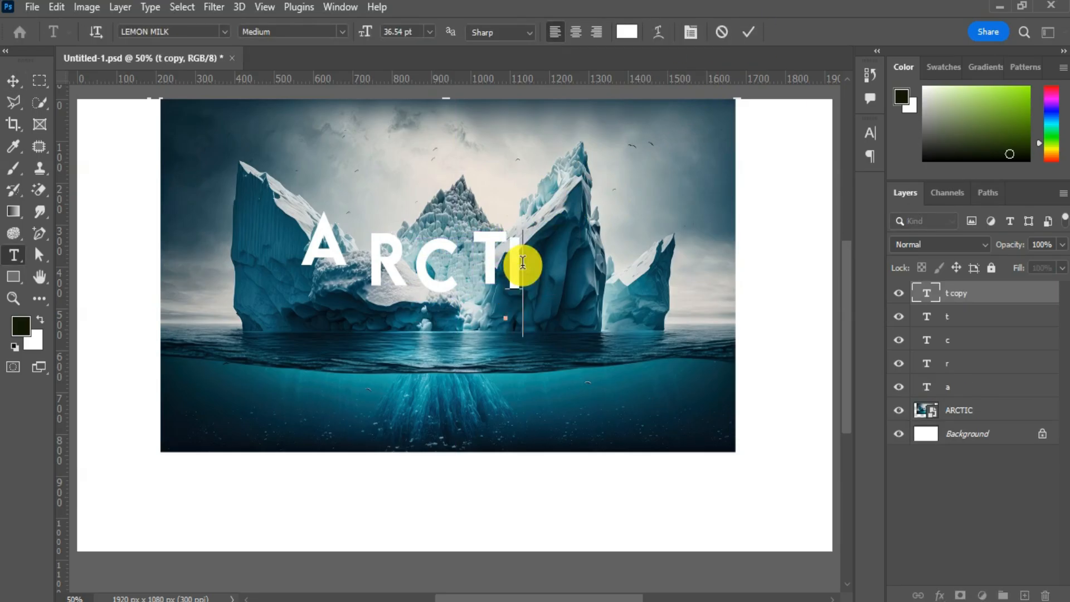
click(748, 35)
- Duplicate the letter I to its right and change the copy to C, completing the word ARCTIC
key(v)
drag(513, 270, 547, 285)
double_click(550, 285)
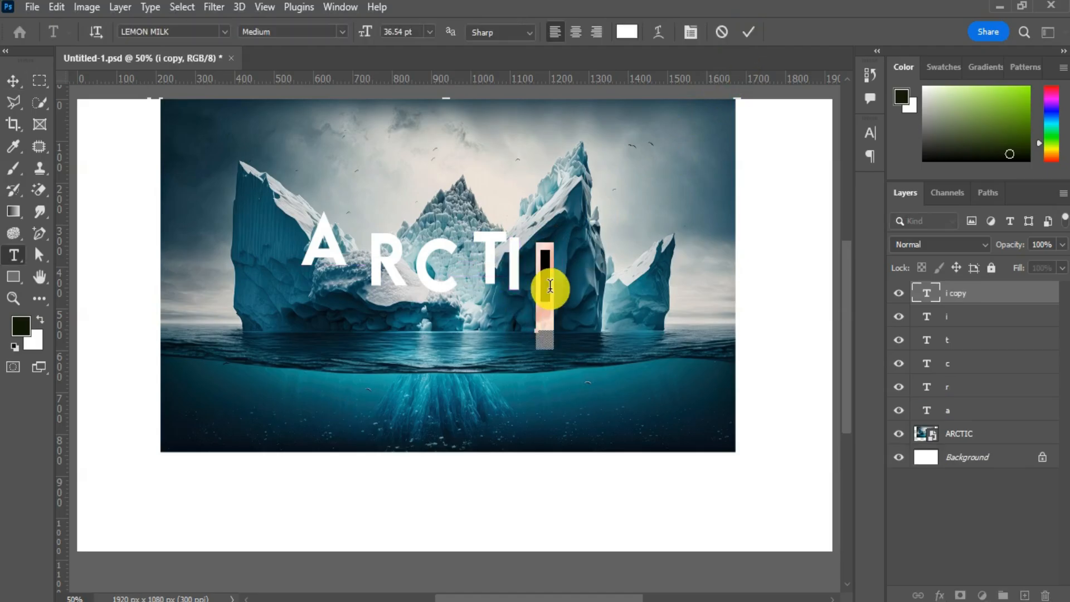
click(748, 34)
key(v)
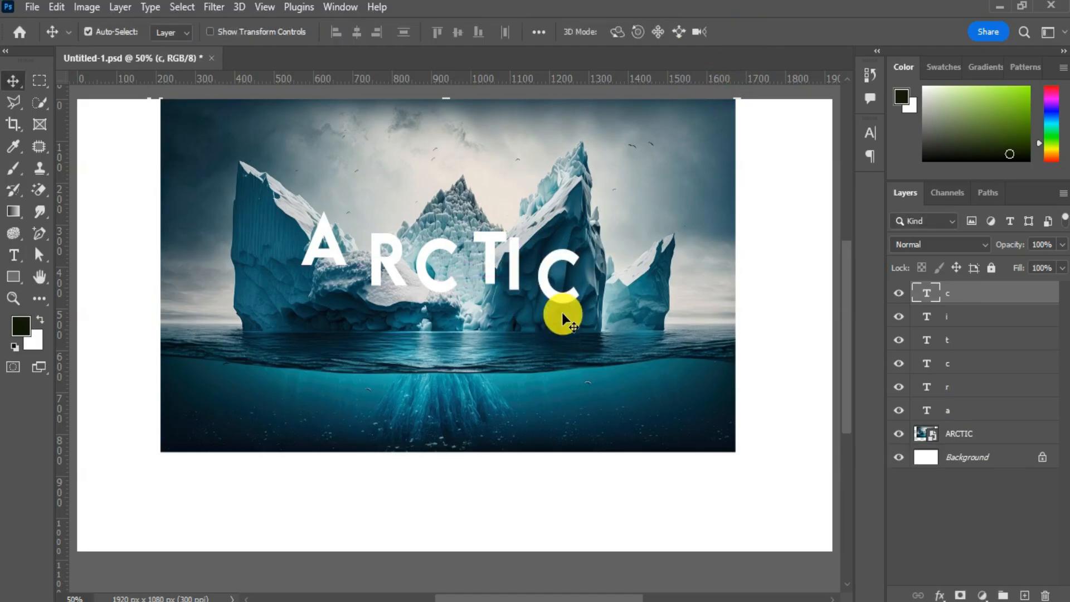
- Group all six letter layers and name the group "text"
shift+click(963, 414)
key(ctrl+g)
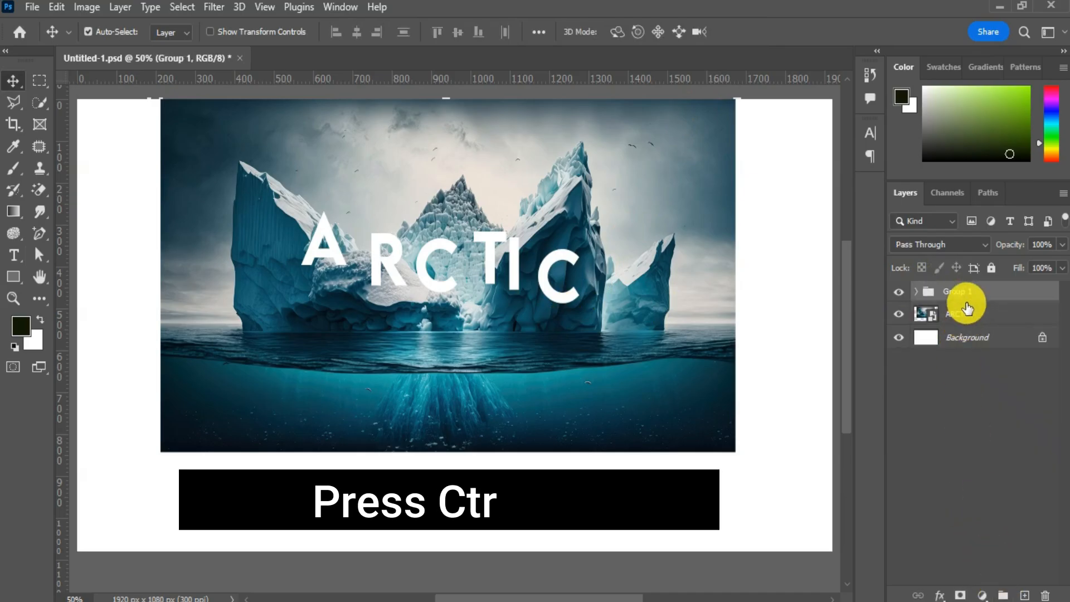
text(te)
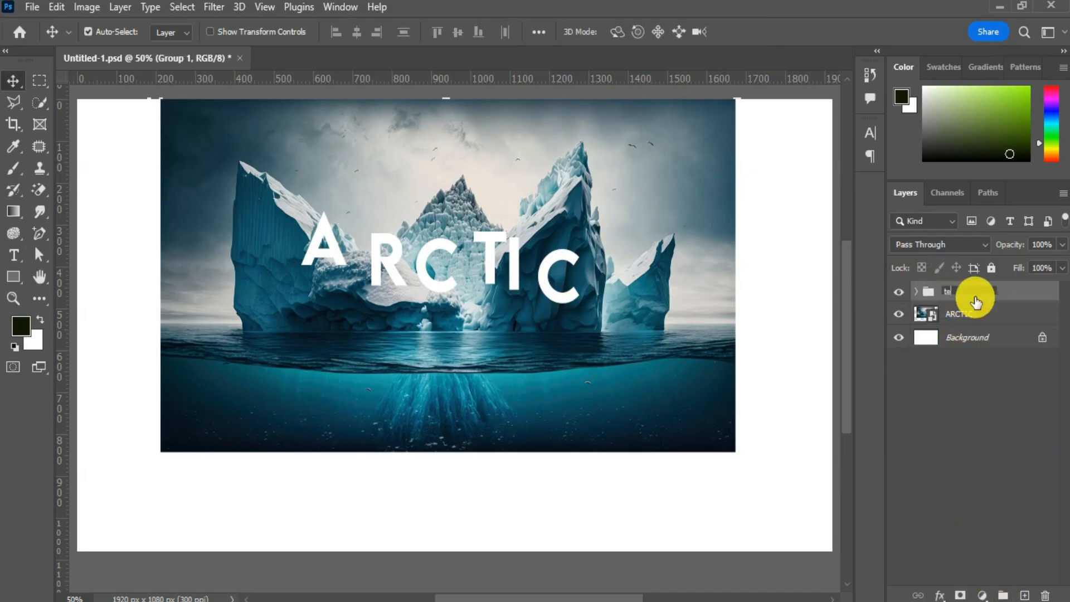
text(xt)
key(Return)
- Set the font size of all six letter layers in the text group to 42.73 pt
click(916, 291)
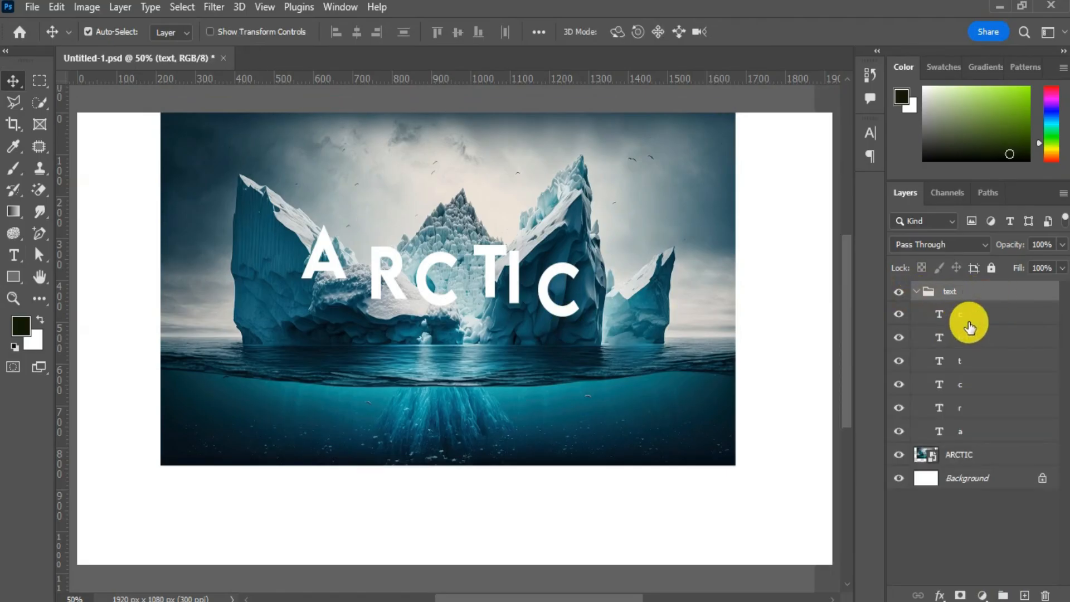
click(968, 315)
shift+click(987, 433)
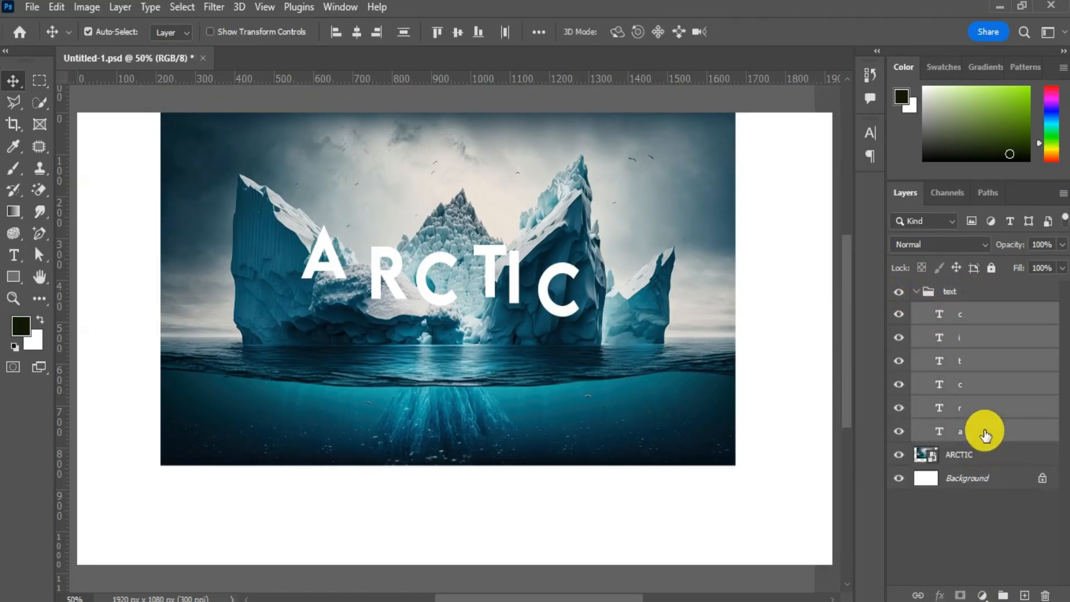
click(862, 135)
click(724, 177)
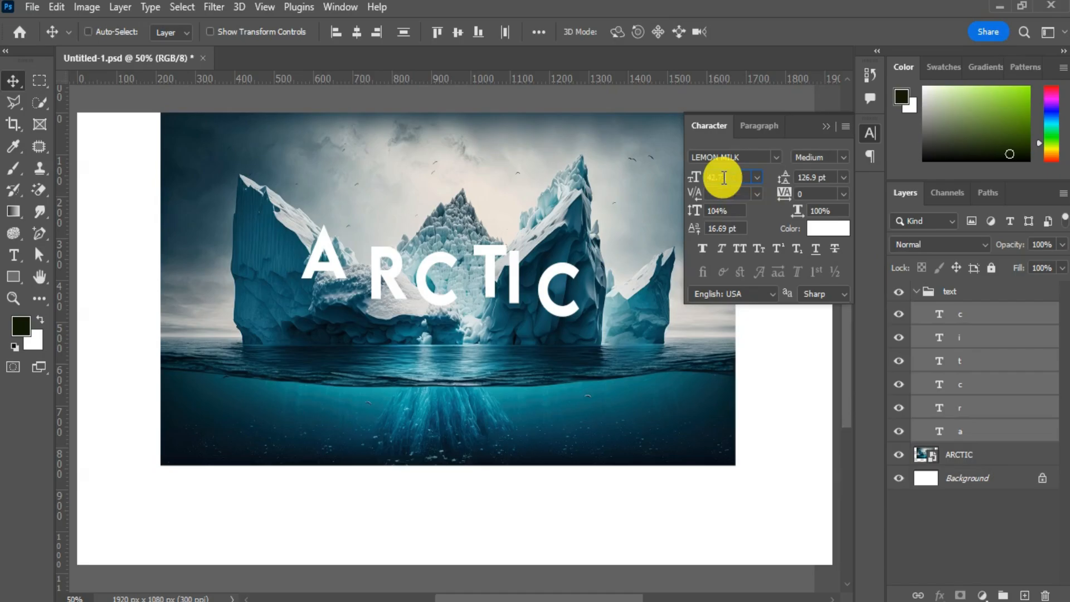
click(829, 129)
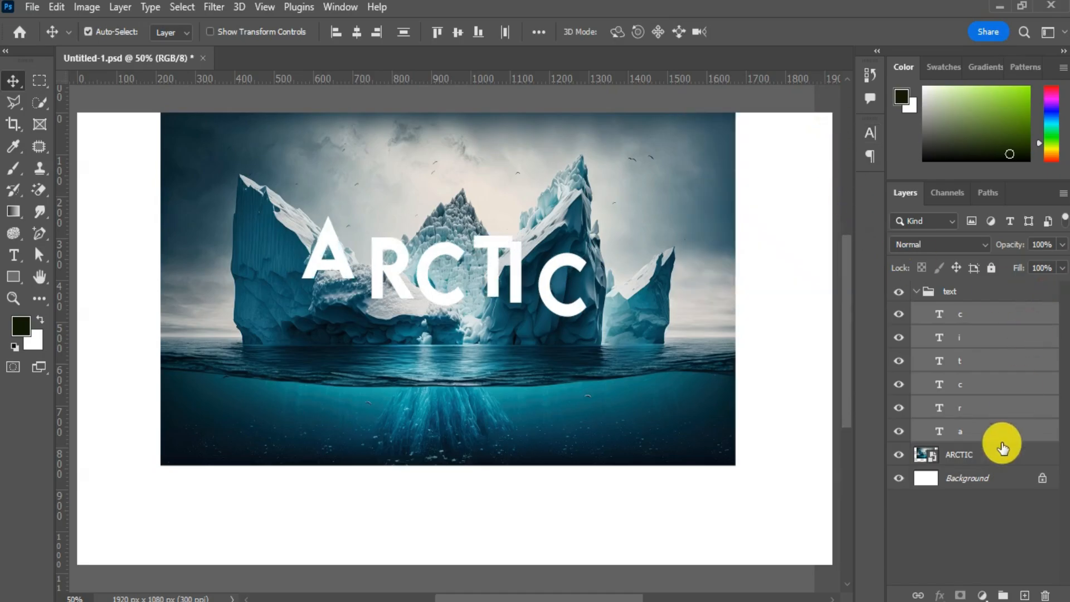
- Move the A to the image's top-left corner with a horizontal guide across it, and shift the R up and left
click(1014, 430)
drag(334, 249, 213, 165)
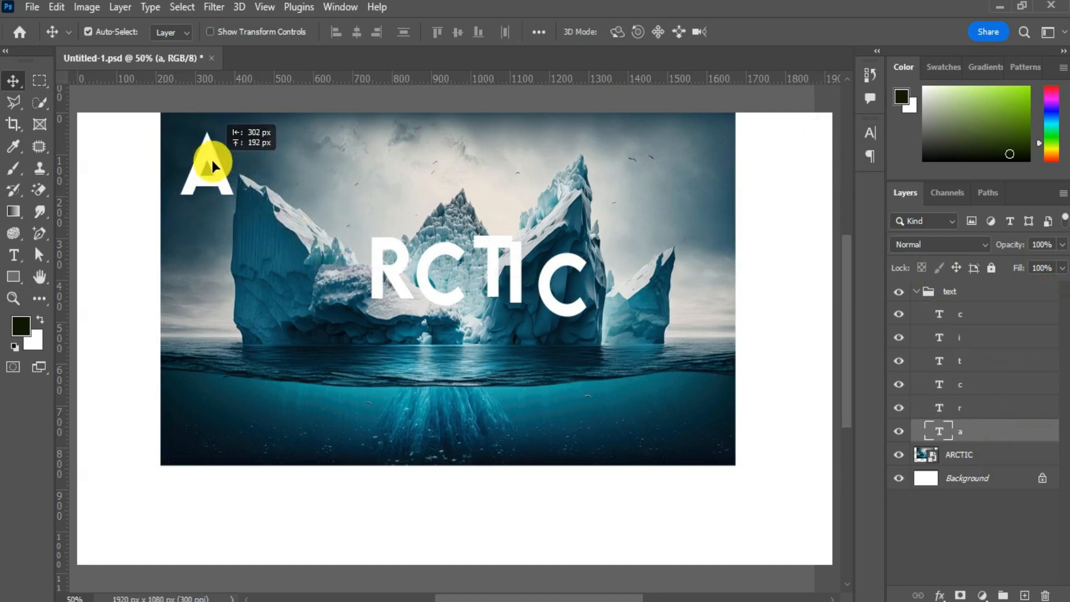
drag(292, 82, 291, 155)
drag(383, 261, 335, 236)
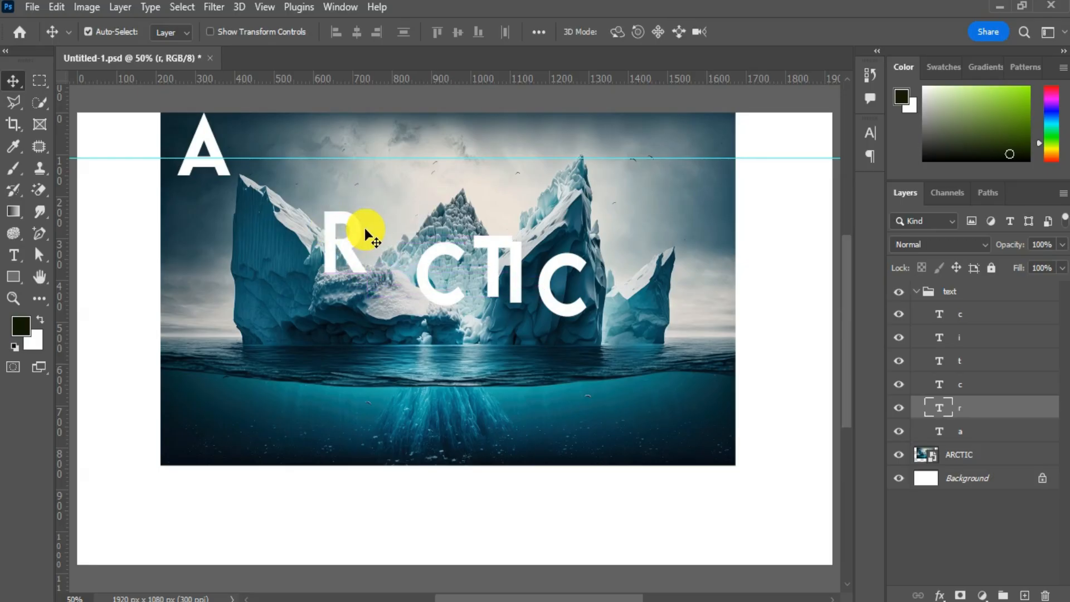
- Create a red 19 × 956 px rectangle and place it as a vertical bar between the A and the R
click(17, 276)
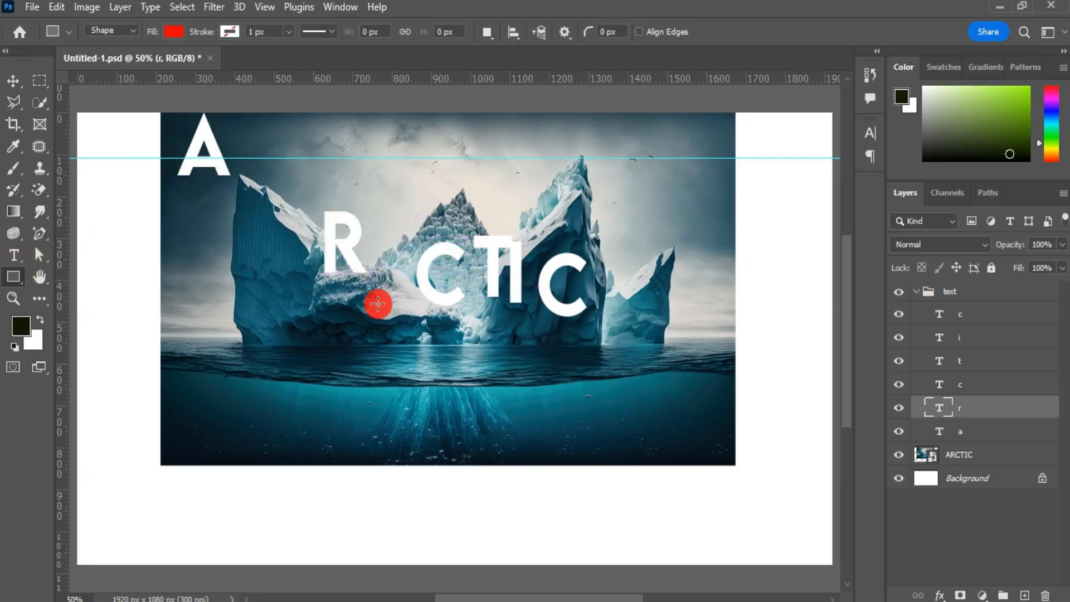
click(378, 303)
text(19)
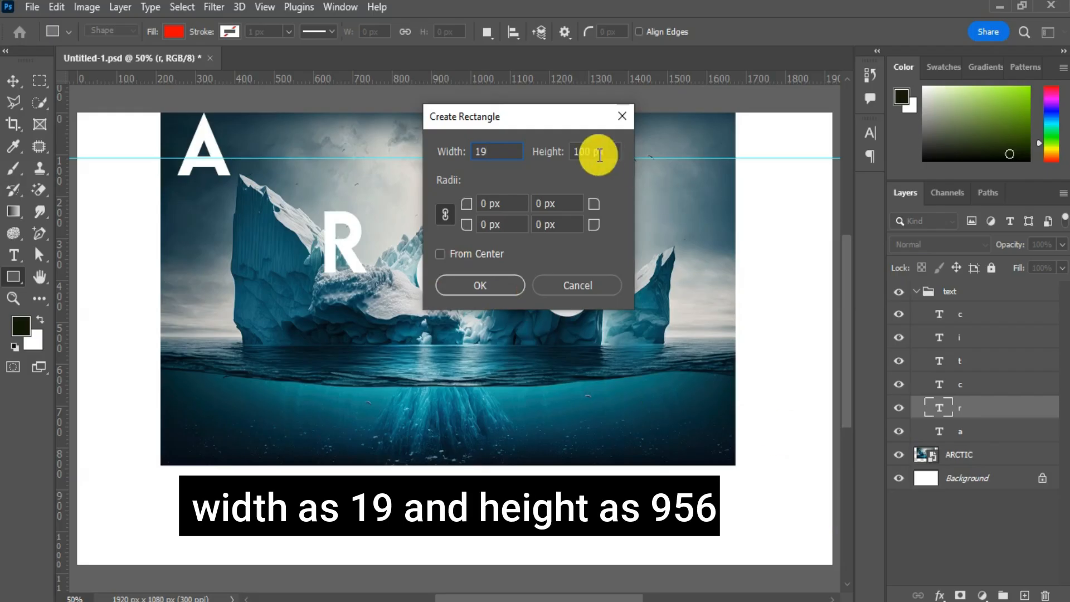
text(956)
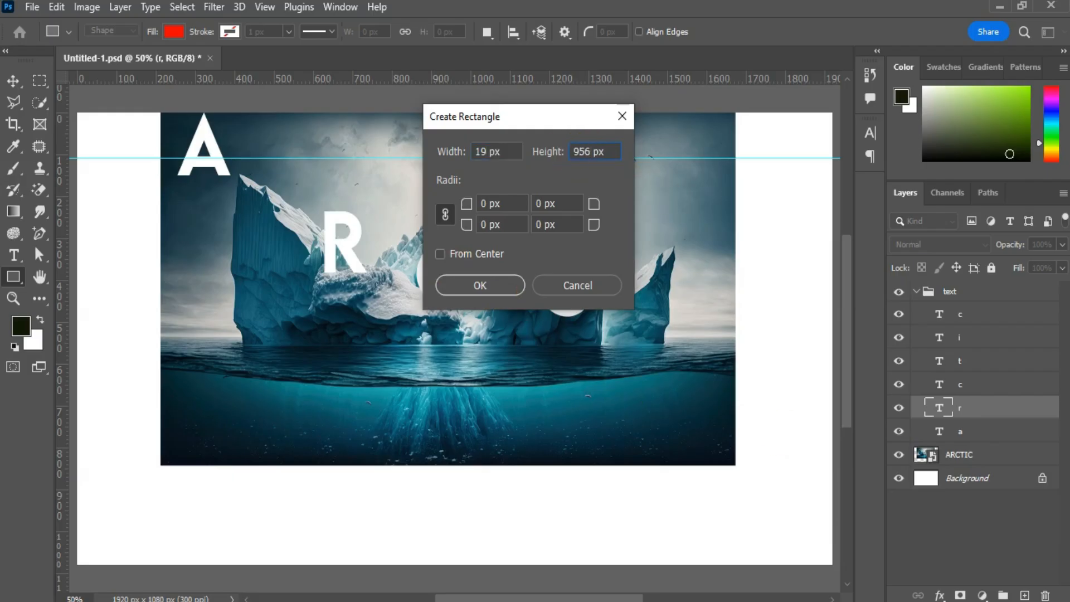
click(491, 302)
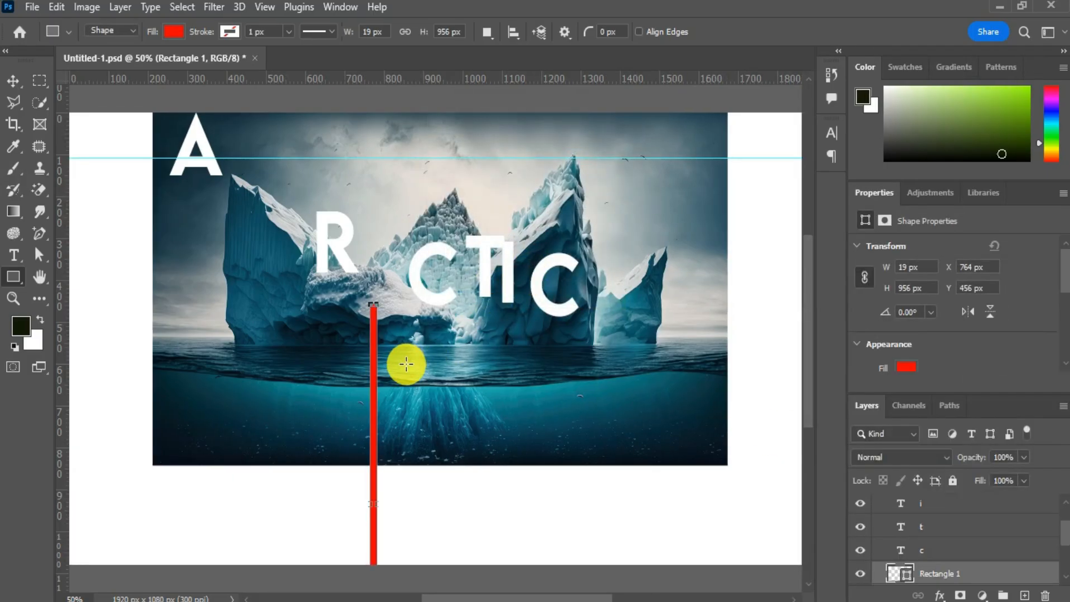
click(13, 82)
drag(365, 376, 263, 202)
- Create a 136 × 148 px red rectangle and place it over the A at the image's top edge
click(13, 277)
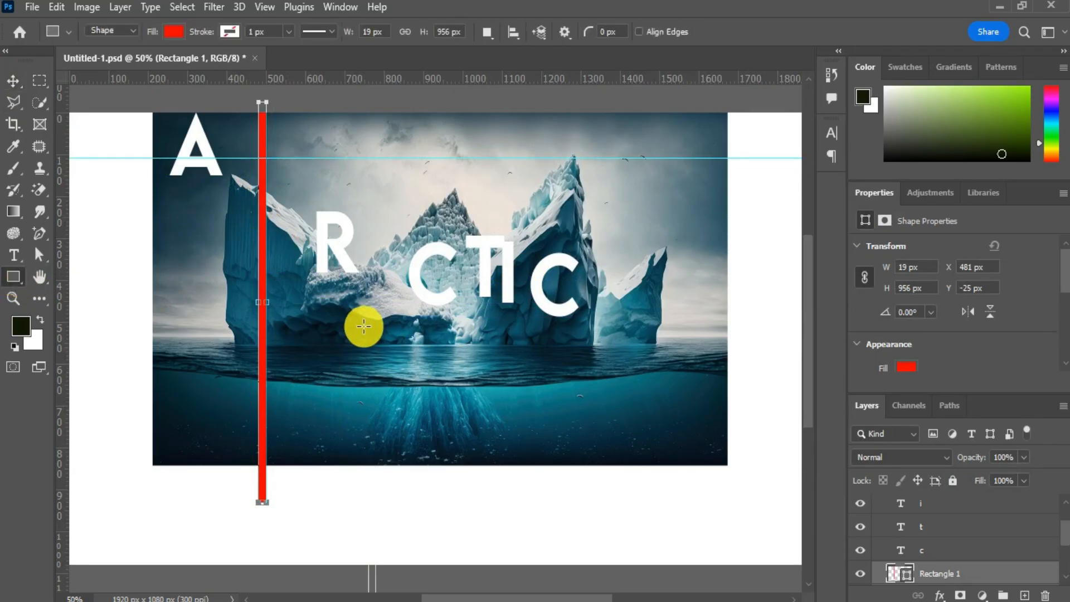
click(367, 327)
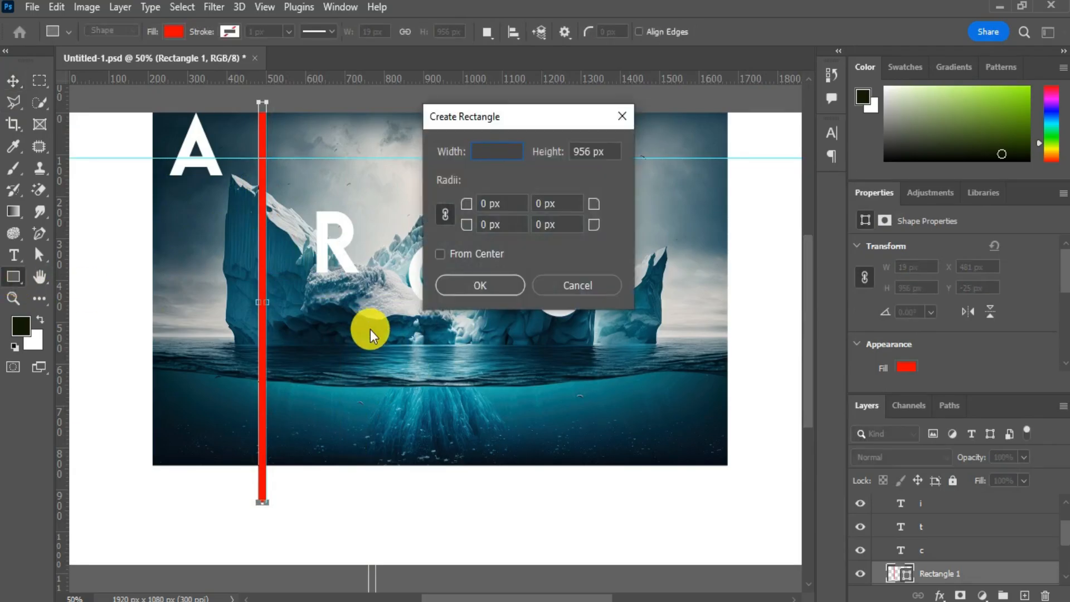
text(136)
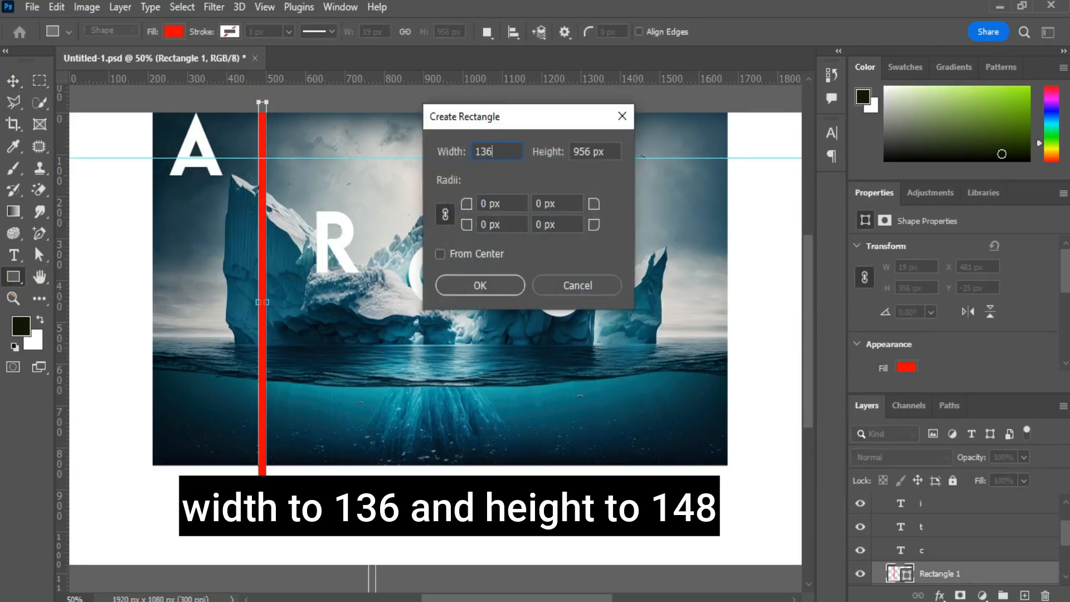
double_click(582, 151)
text(148)
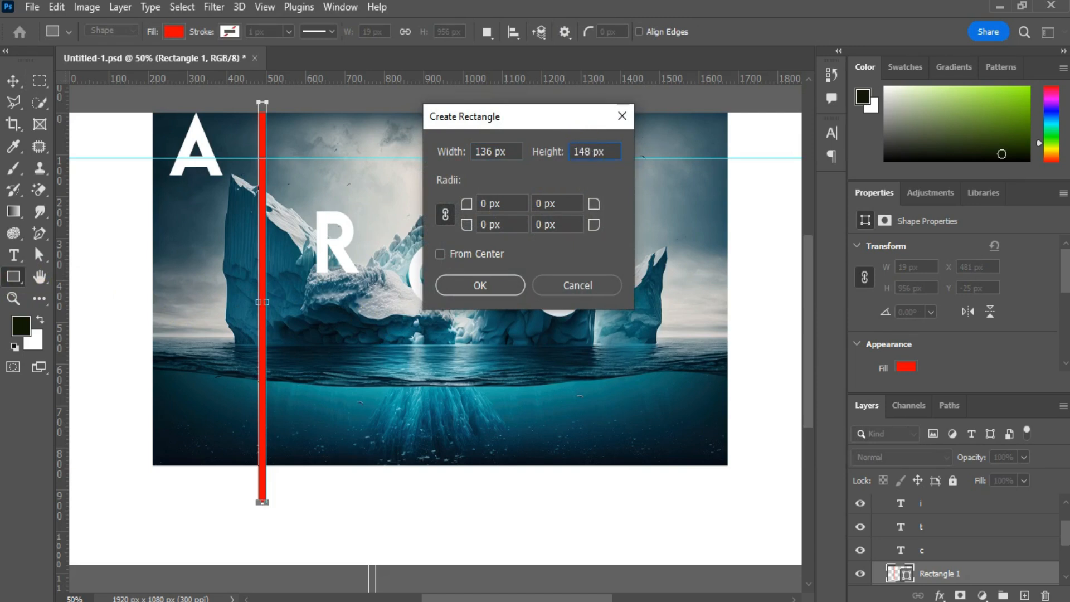
click(492, 286)
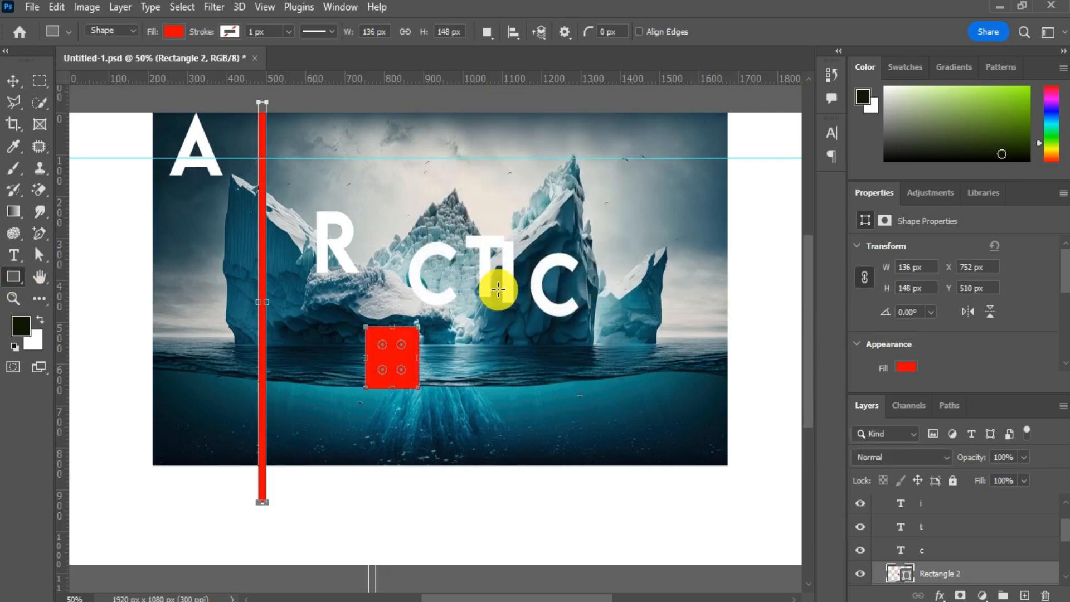
click(11, 81)
drag(382, 351, 204, 149)
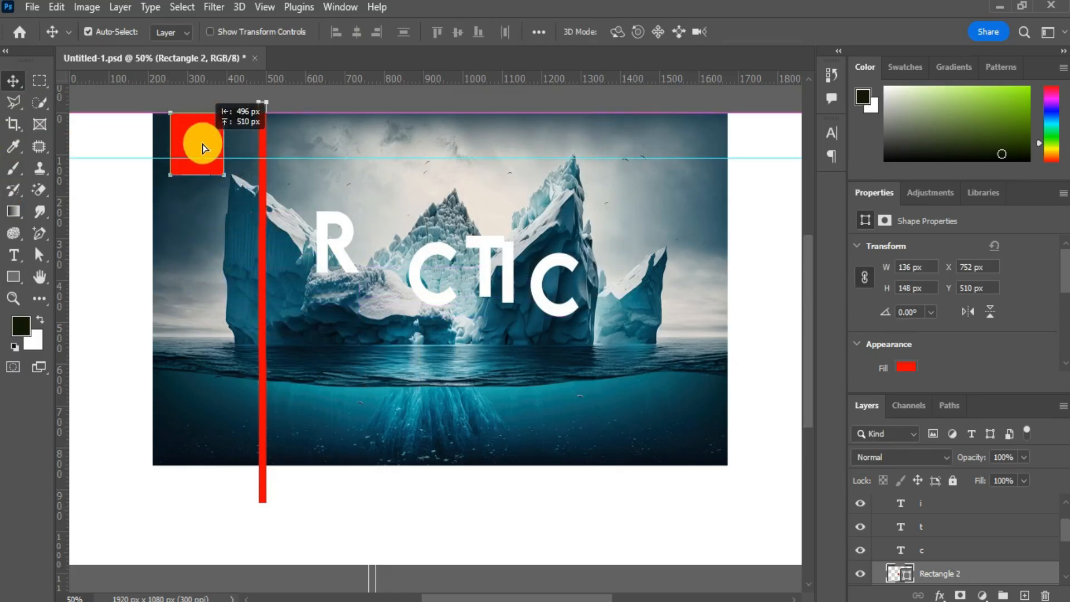
- Add vertical guides along the small rectangle's left and right edges and move the red bar against its right edge
drag(60, 240, 170, 239)
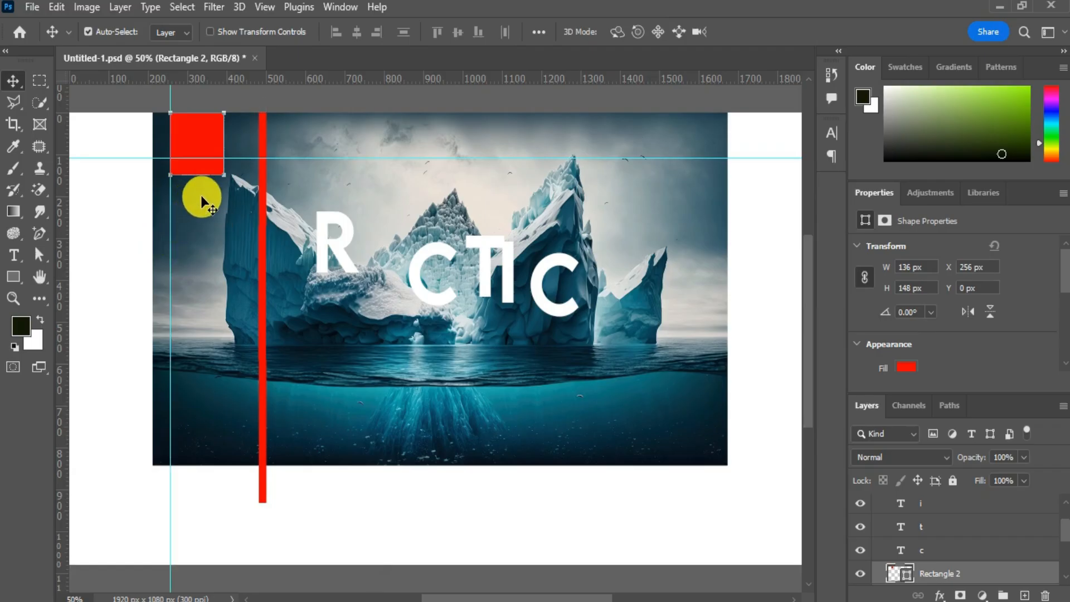
drag(263, 196, 228, 200)
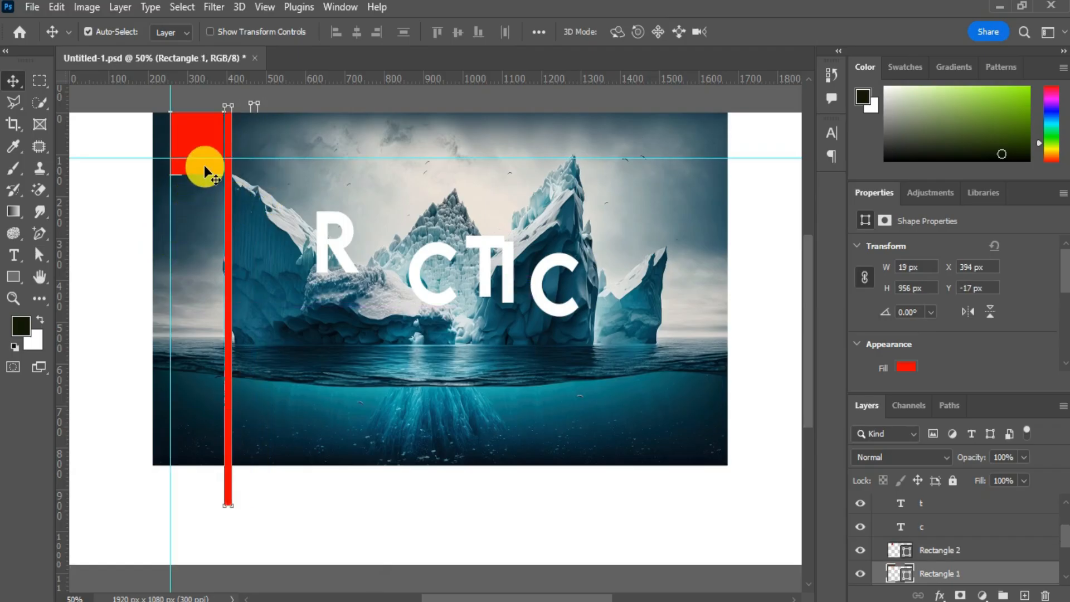
click(204, 165)
drag(60, 254, 258, 258)
- Place the R and the small red rectangle beside the bar's right edge, with their tops on the horizontal guide
click(220, 198)
drag(318, 215, 242, 184)
drag(262, 233, 258, 170)
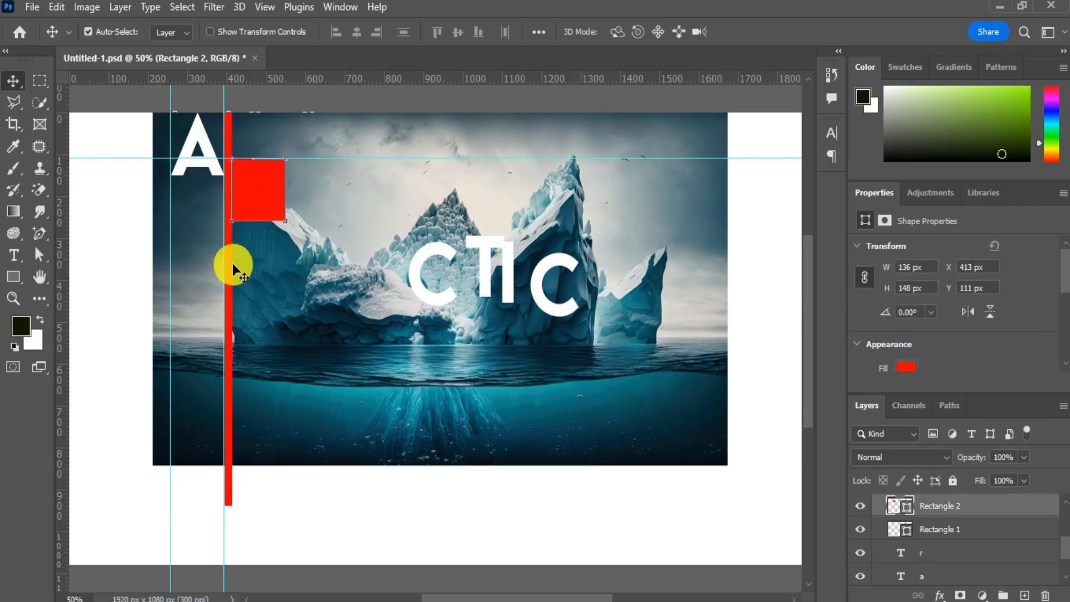
- Duplicate the bar to the right of the R and align the first C and the small rectangle beside it at the image's top
drag(227, 263, 292, 258)
drag(426, 251, 329, 148)
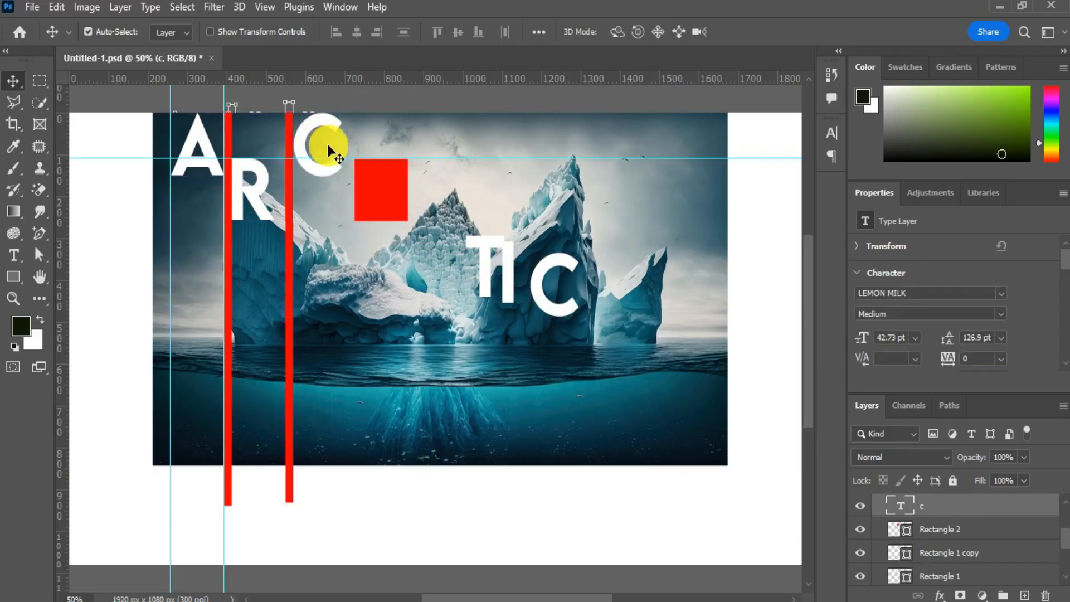
drag(353, 190, 293, 144)
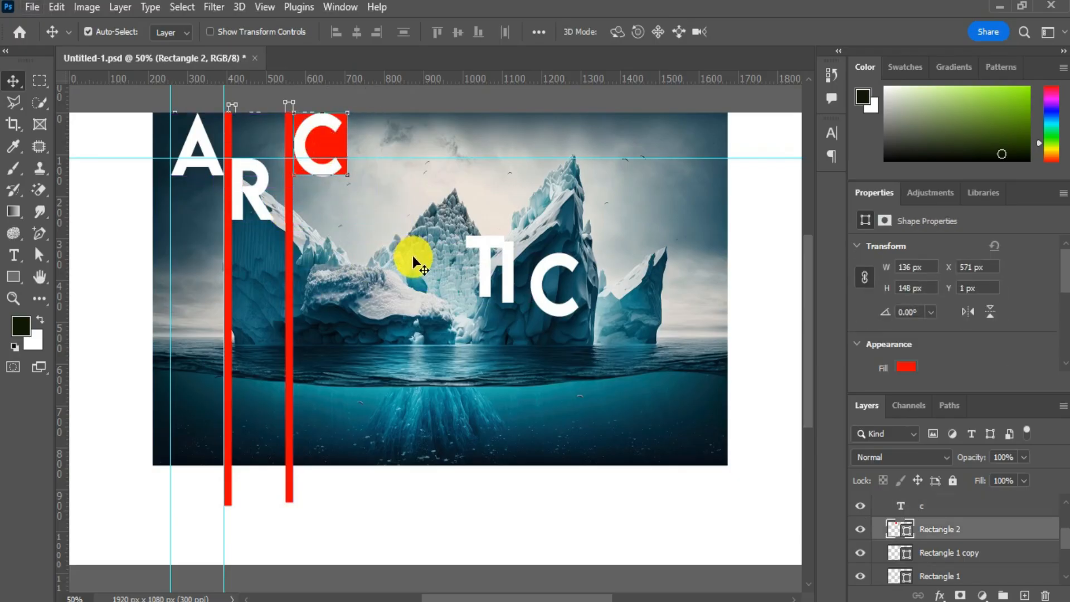
- Nudge the small rectangle behind the C slightly left and duplicate the second bar along its right edge
click(351, 177)
click(344, 145)
key(Left)
key(Left)
drag(288, 213, 349, 208)
- Move the T beside the third bar with its top on the horizontal guide, and lock the first C's layer
click(144, 253)
drag(487, 265, 378, 191)
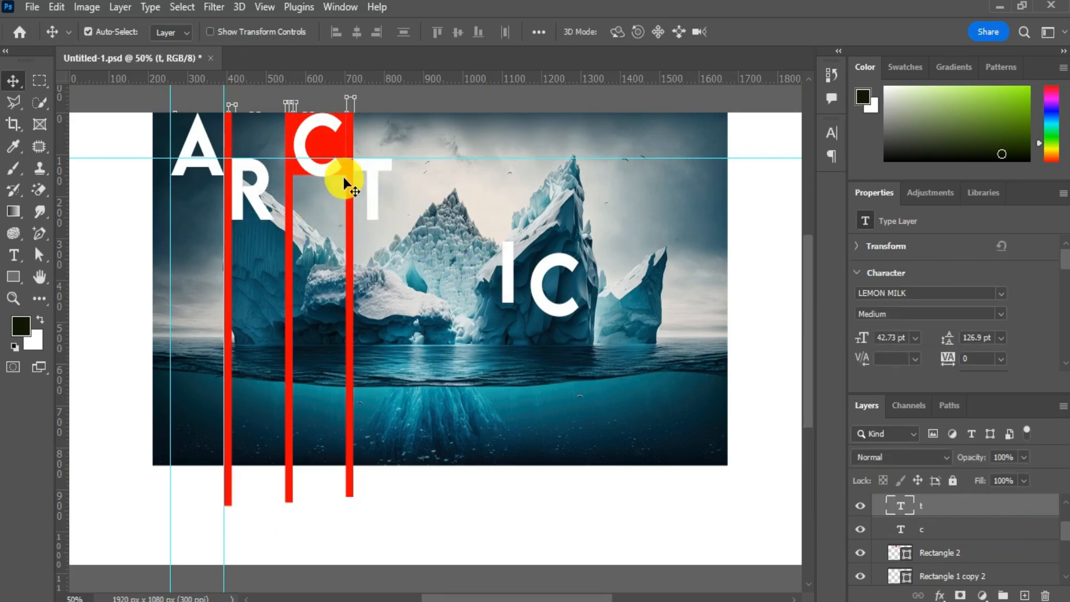
click(338, 143)
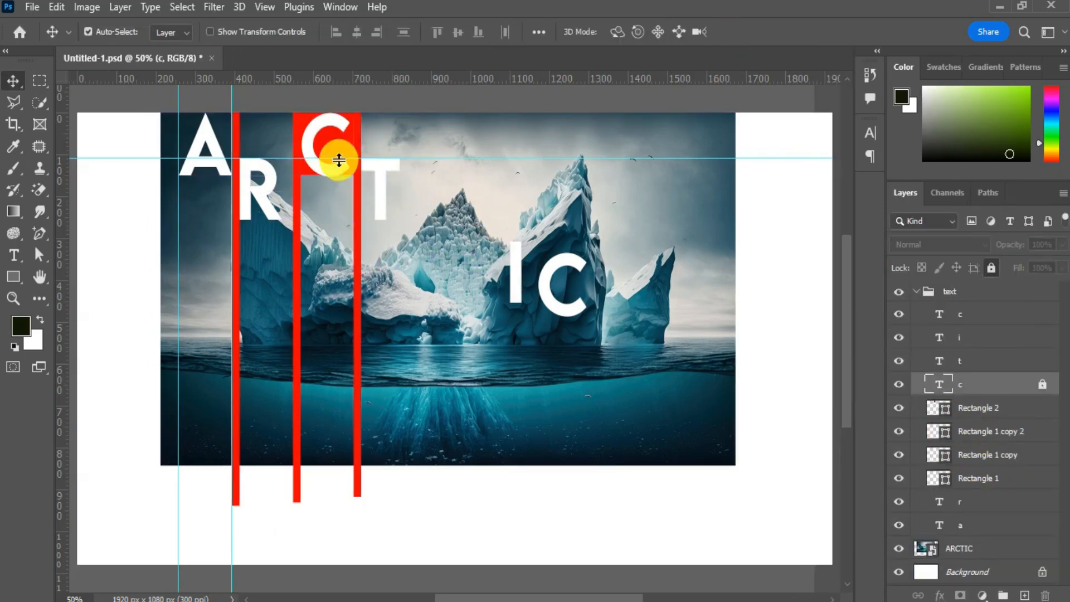
- Move the small rectangle over the T as a spacer and duplicate the third bar along its right edge
drag(337, 160, 398, 185)
drag(357, 274, 418, 266)
click(403, 201)
- Use the small rectangle as a spacer to position the I, a fifth bar and the last C
drag(515, 261, 443, 132)
drag(407, 201, 470, 157)
drag(417, 226, 478, 219)
drag(466, 173, 529, 221)
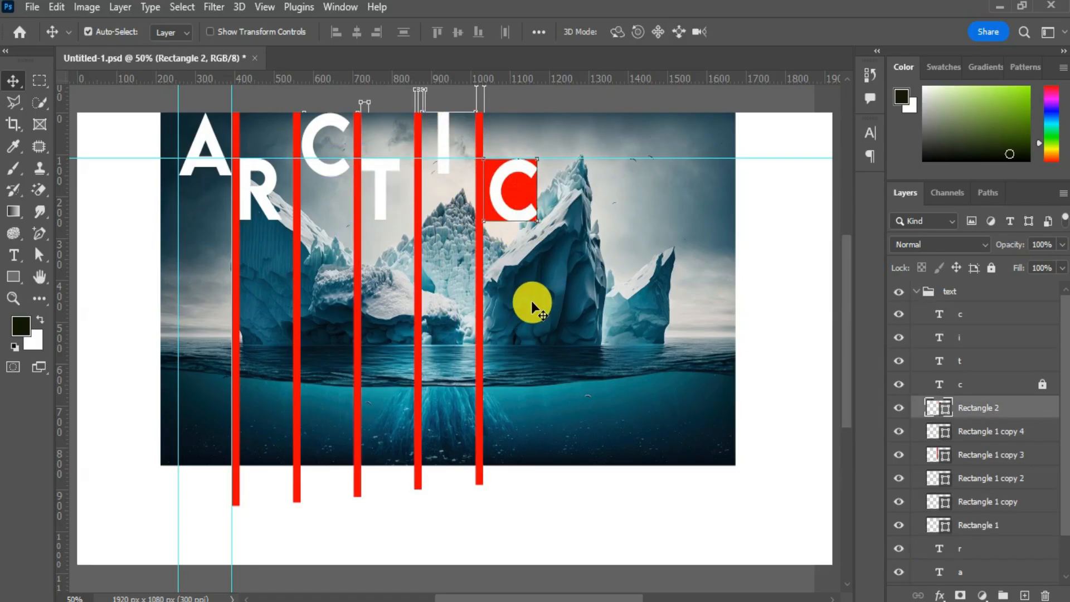
- Duplicate a sixth bar along the right edge of the small rectangle over the last C, and unlock the first C's layer
click(536, 315)
click(495, 216)
click(1044, 369)
drag(481, 301, 543, 314)
click(616, 345)
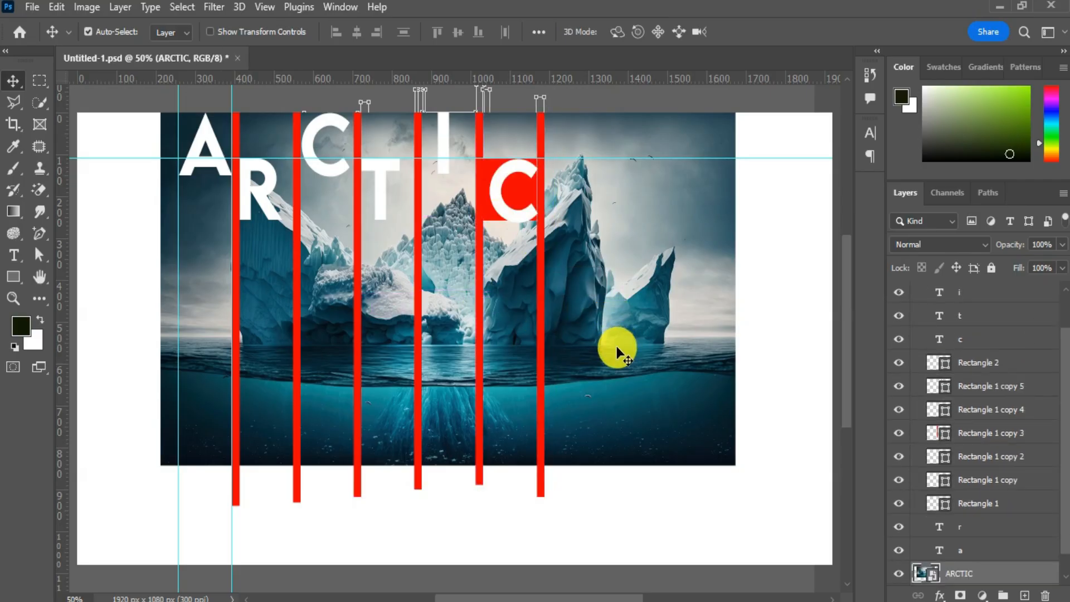
- Delete the small red spacer rectangle behind the last C
click(494, 218)
key(Delete)
key(ctrl+z)
click(1019, 527)
click(502, 206)
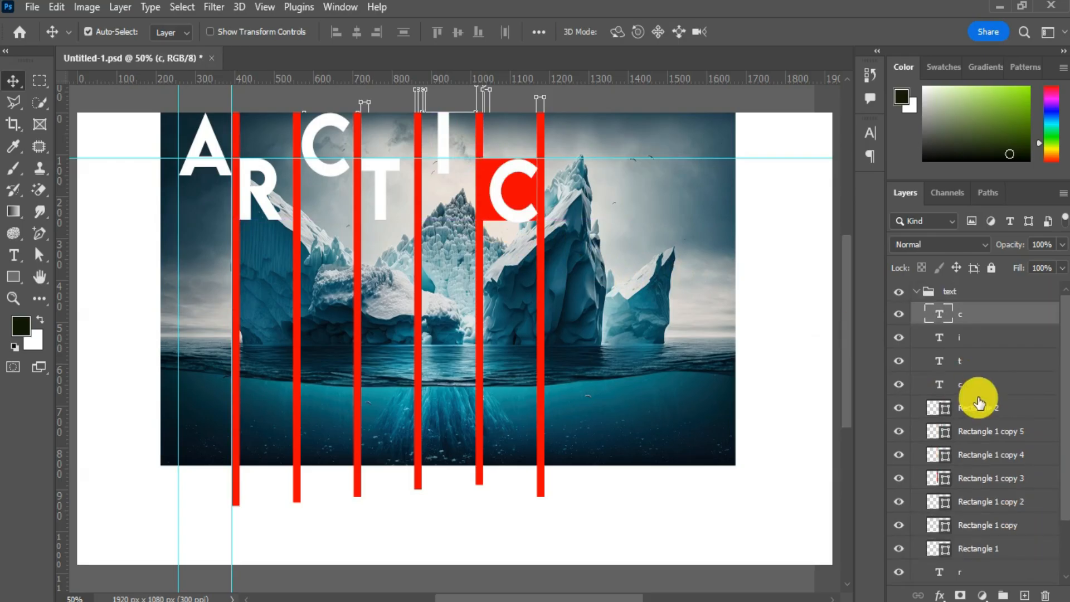
click(979, 404)
key(Delete)
click(760, 395)
- Nudge the last C slightly left and the T and R slightly right to centre them between their bars
click(513, 217)
click(381, 193)
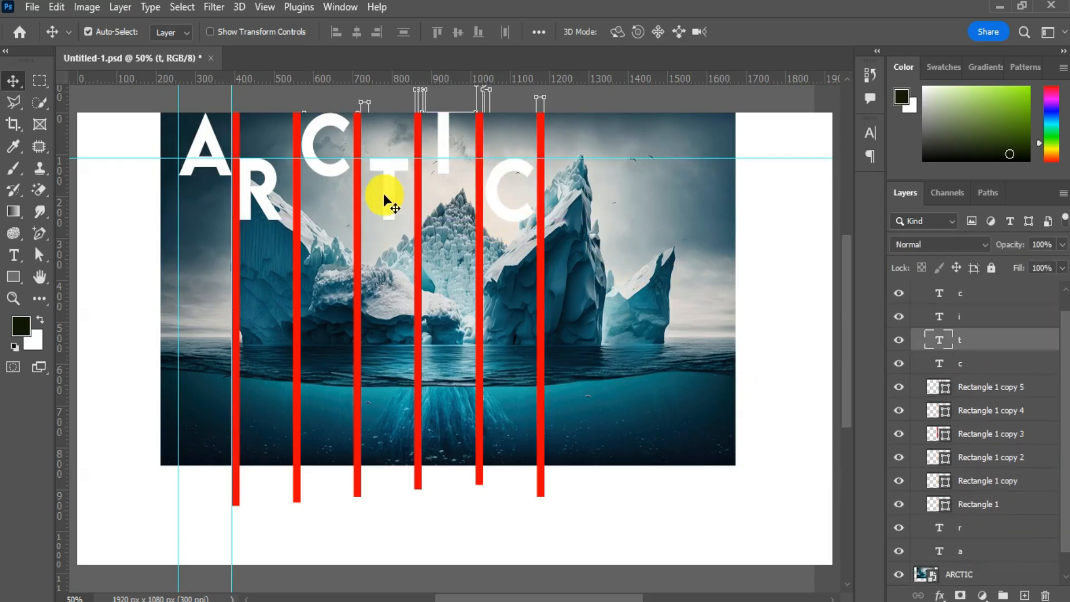
click(265, 195)
- Select six vertical strips of the ARCTIC photo layer between the red bars, starting at the first vertical guide
click(971, 552)
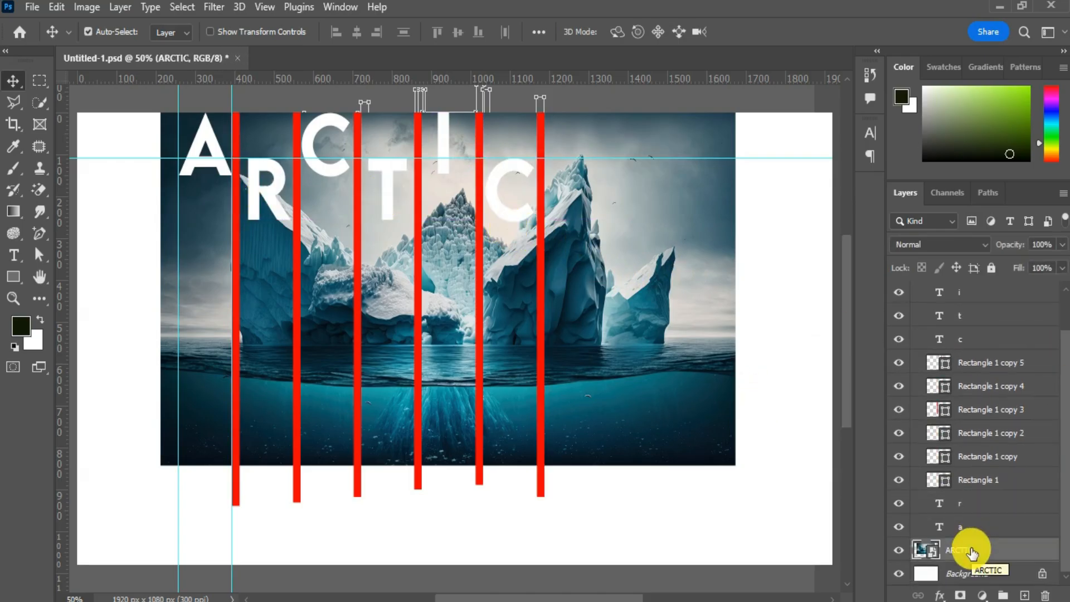
click(39, 80)
drag(178, 110, 227, 480)
drag(249, 112, 292, 466)
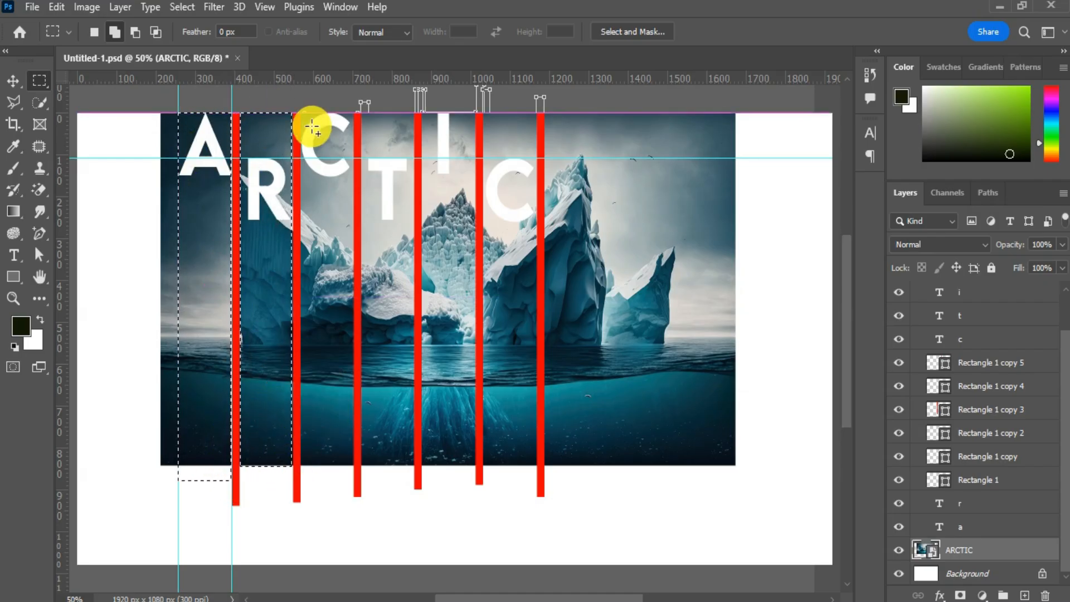
drag(300, 112, 352, 432)
drag(300, 112, 354, 477)
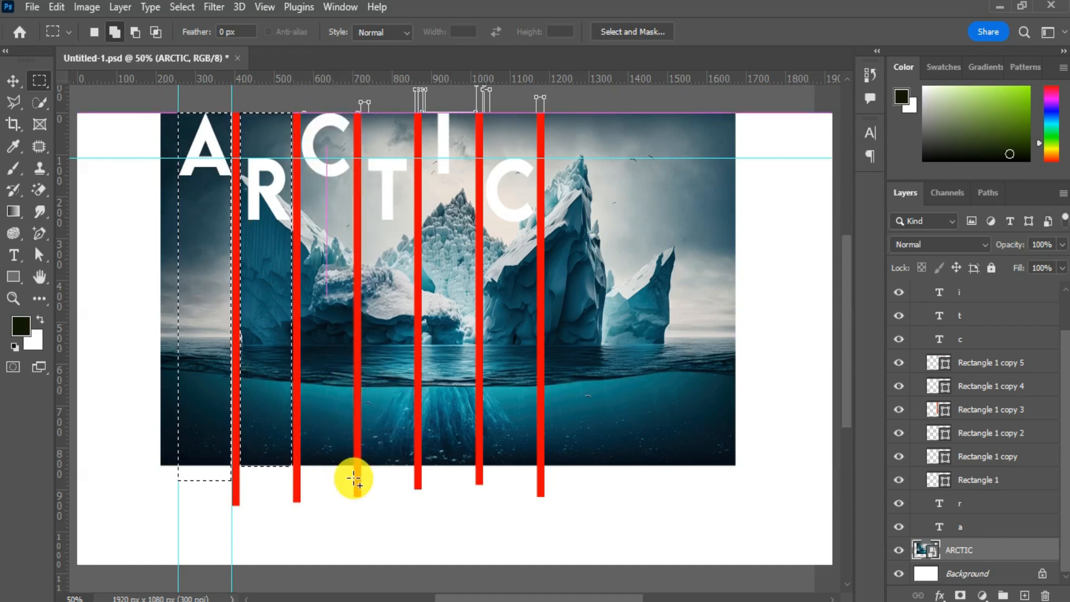
drag(362, 113, 415, 483)
drag(422, 113, 477, 489)
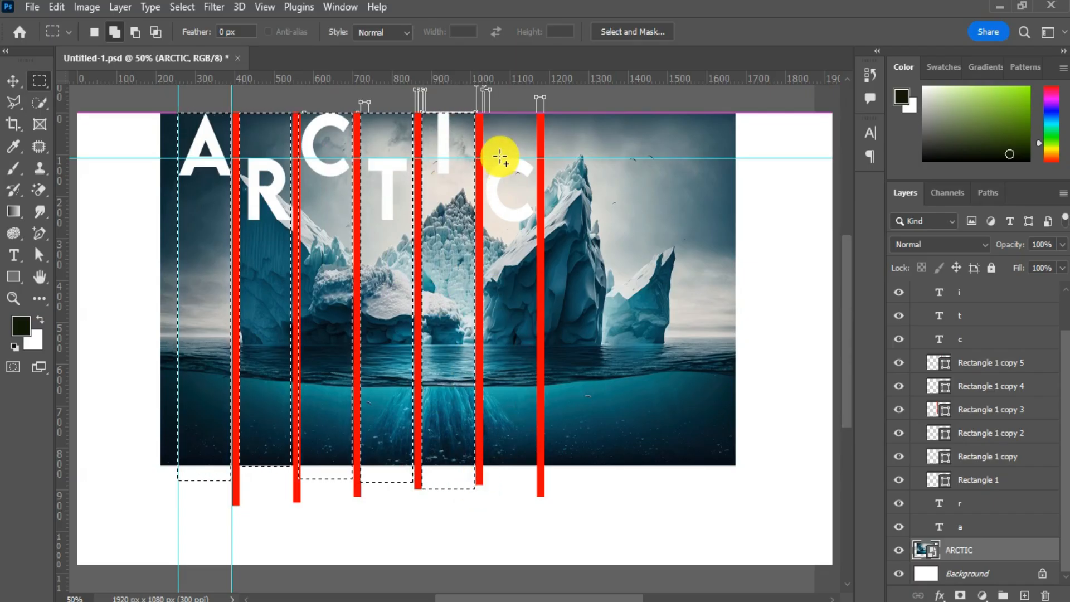
drag(483, 112, 533, 462)
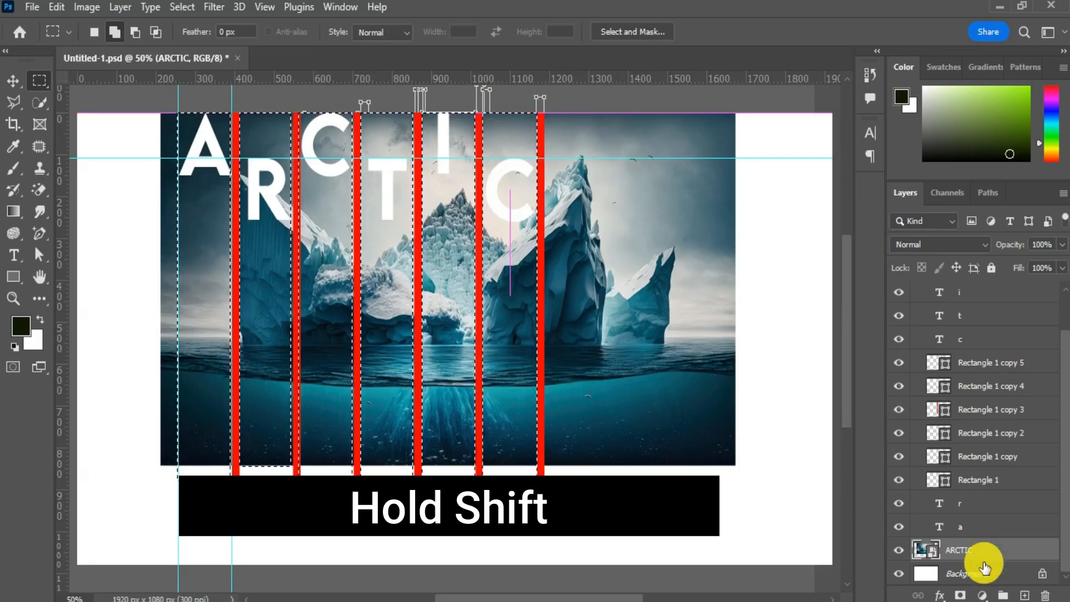
- Mask the ARCTIC photo to the selected strips and remove the red bars
click(960, 595)
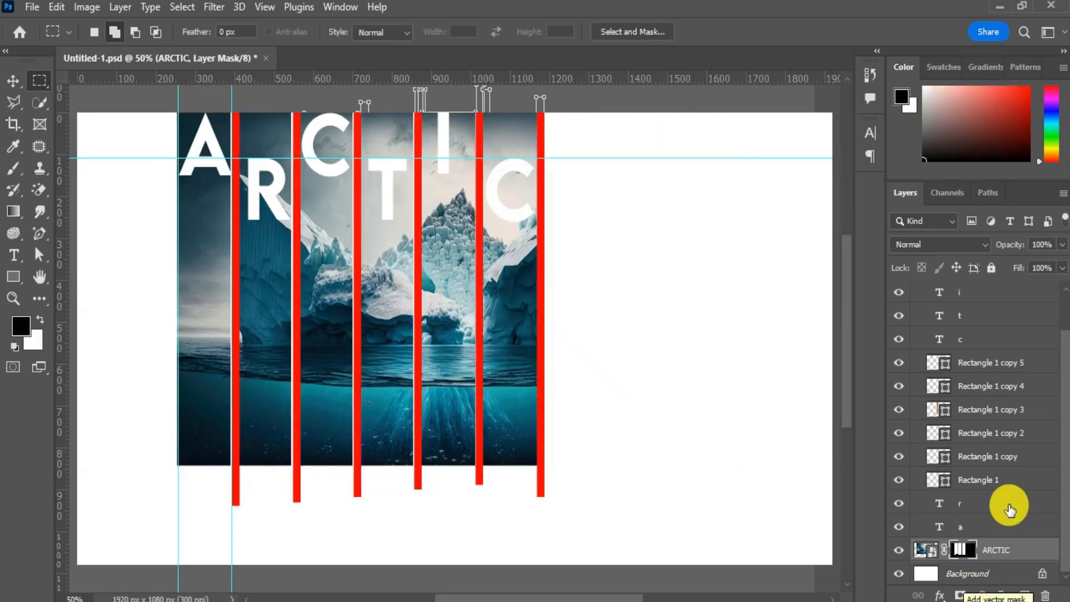
click(988, 366)
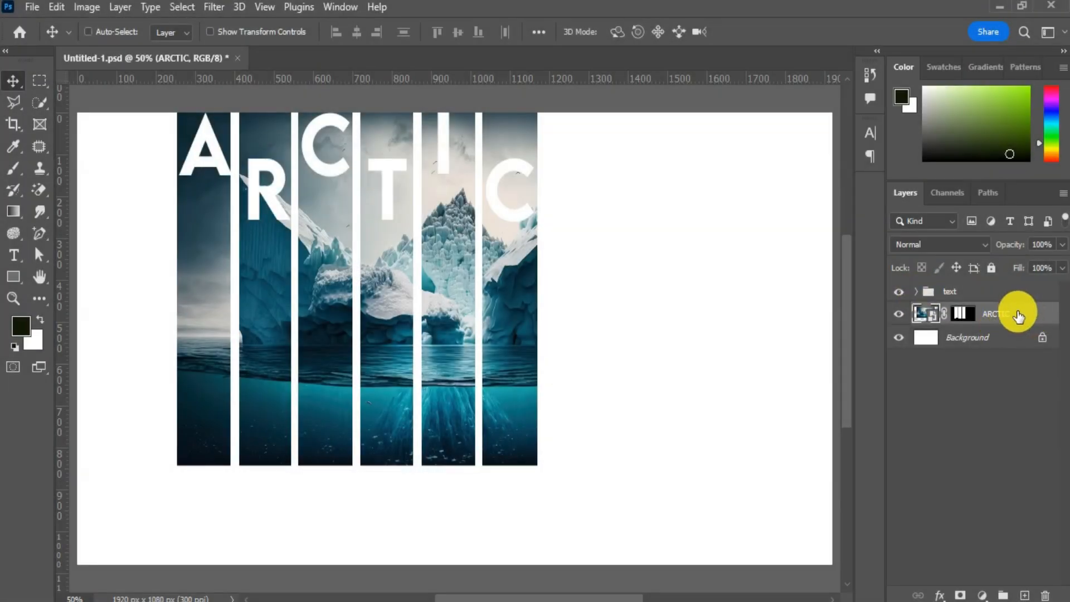
- Place a hidden, unmasked duplicate of the ARCTIC layer above the text group
key(ctrl+j)
drag(994, 299, 981, 333)
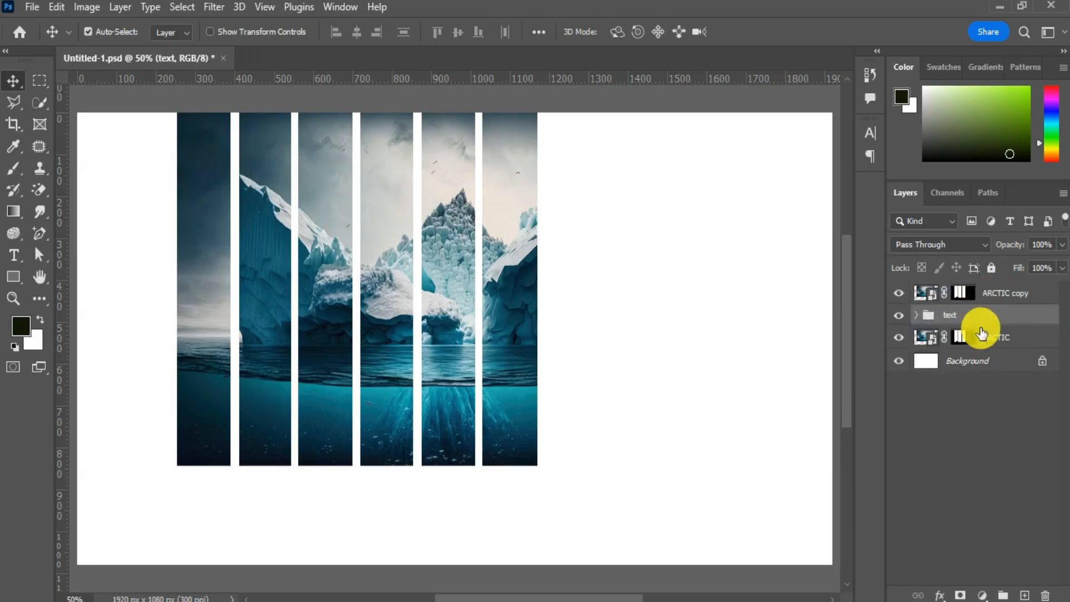
click(964, 292)
drag(964, 292, 1045, 595)
click(899, 293)
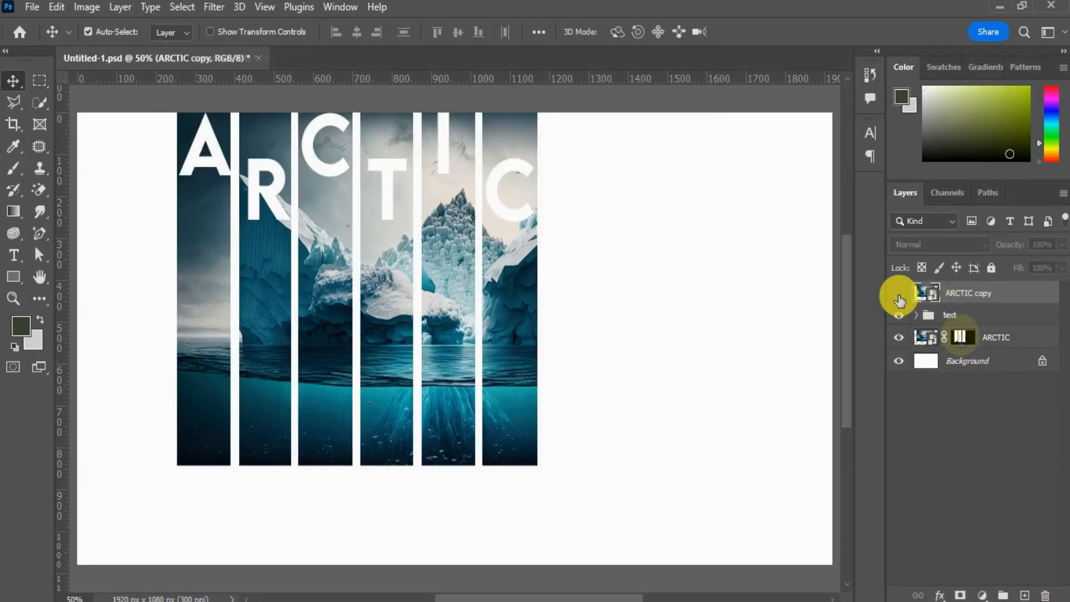
- Hide the top of the first strip behind the A by painting the ARCTIC mask black inside a rectangular selection
key(d)
click(36, 83)
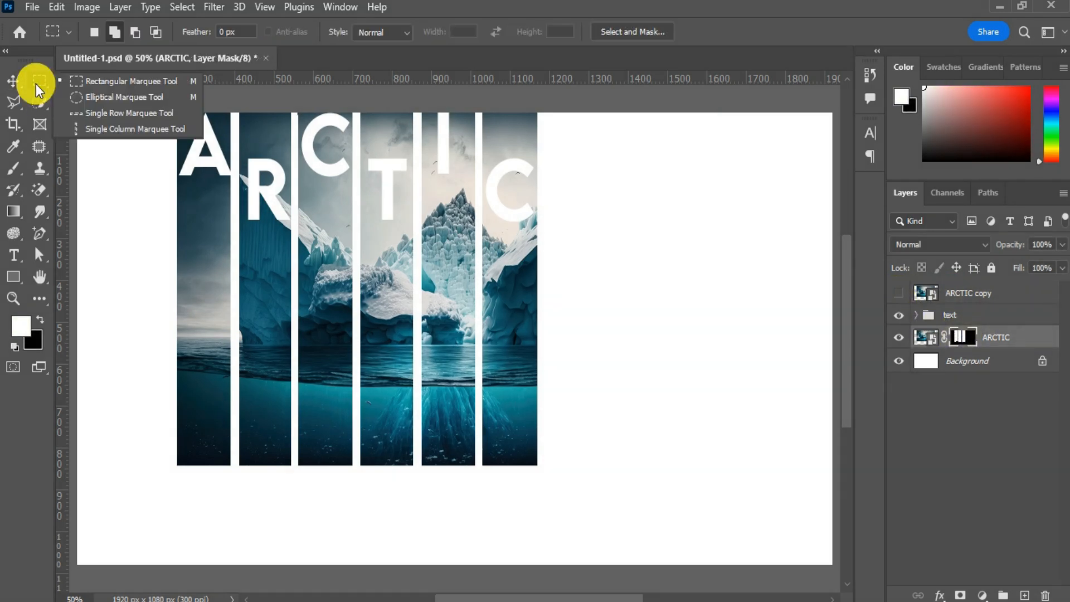
click(128, 82)
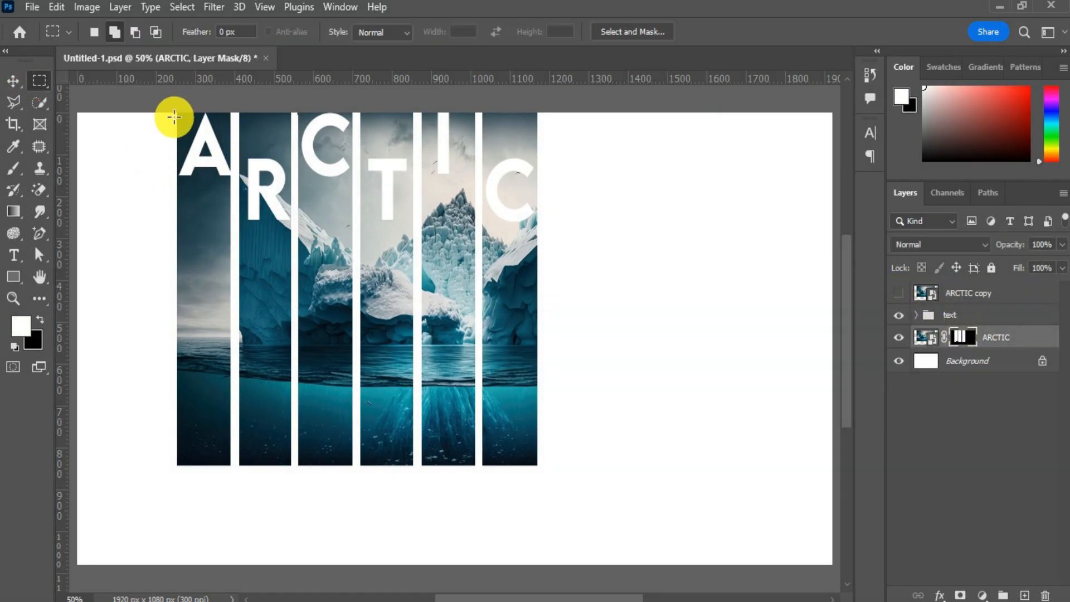
scroll(181, 117, up, 1)
drag(178, 110, 243, 166)
click(12, 167)
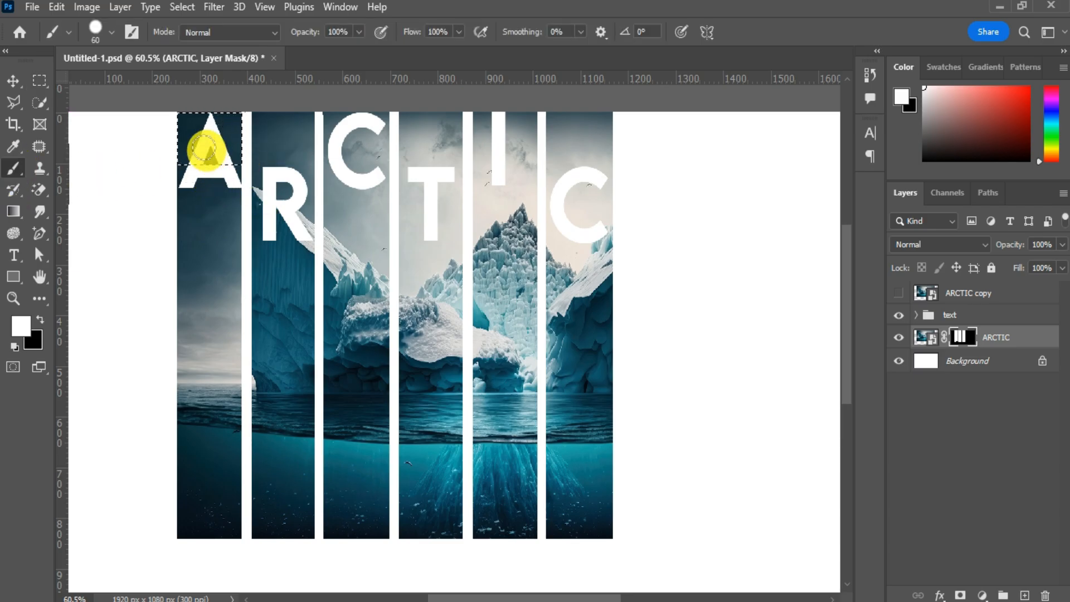
right_click(203, 167)
click(372, 50)
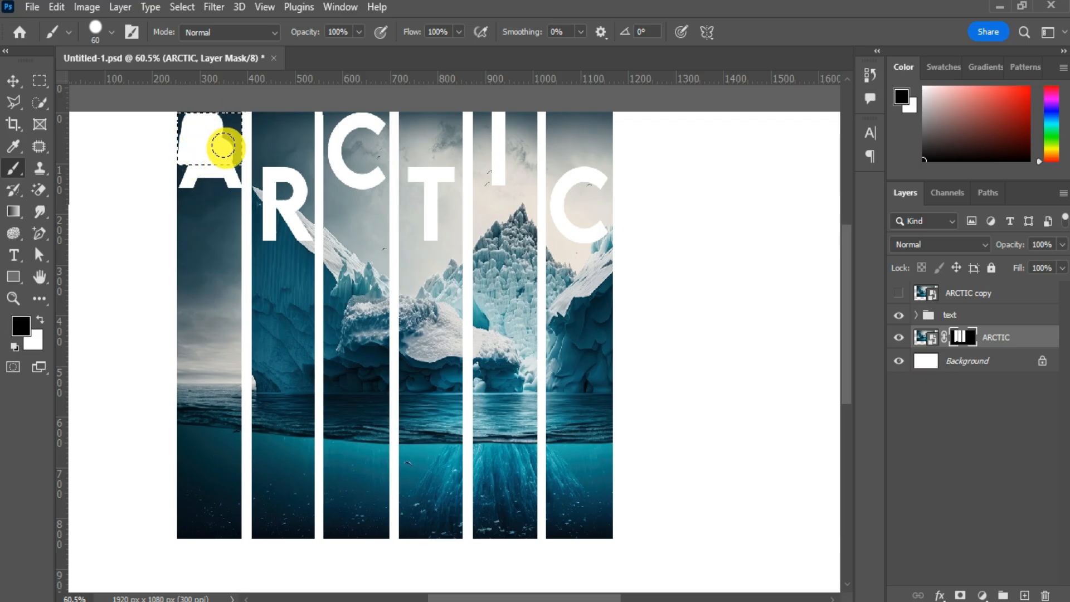
key(ctrl+d)
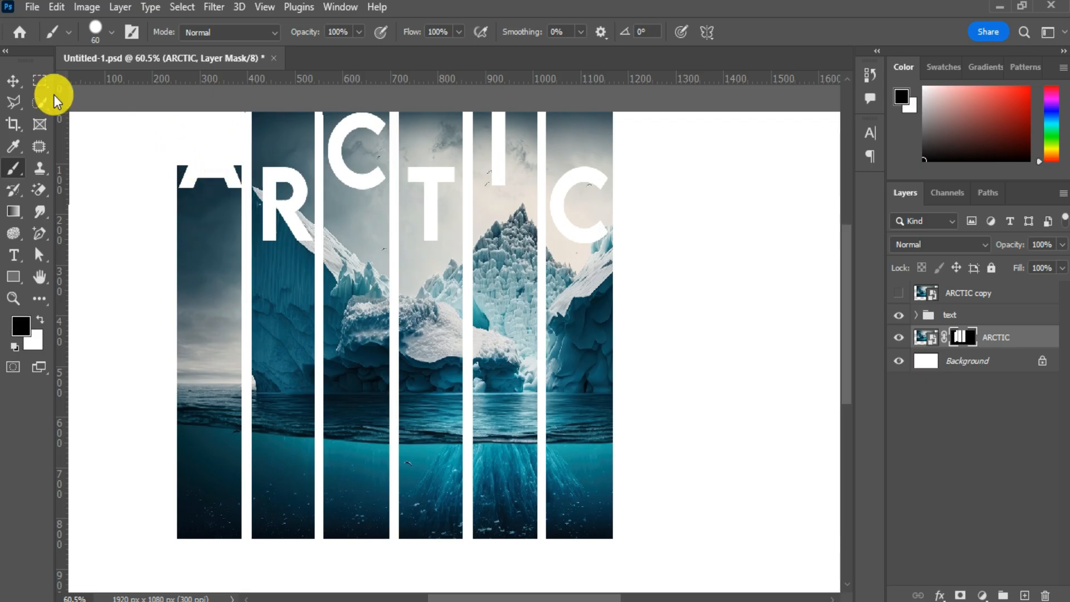
- Mask out the second strip from its top down to just above the base of the R
click(39, 80)
drag(254, 114, 314, 181)
click(13, 167)
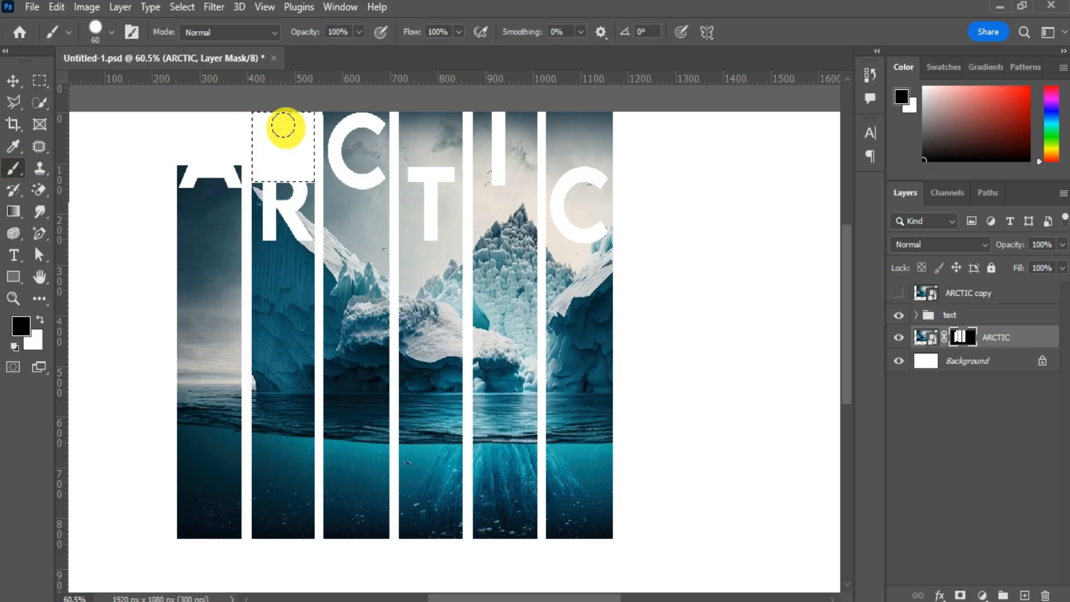
click(40, 85)
key(ctrl+d)
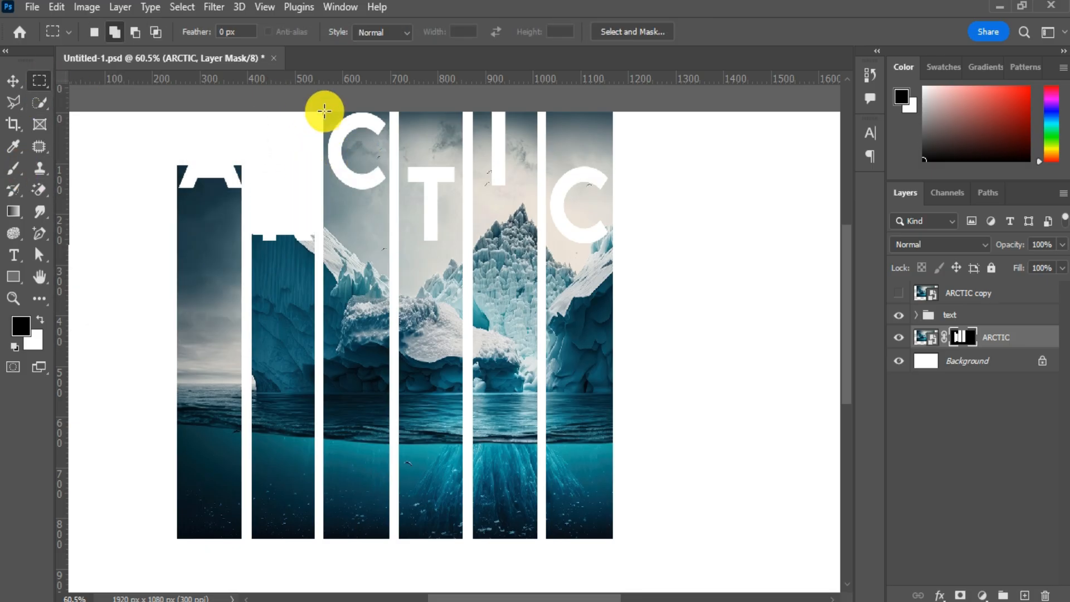
- Mask out the tops of the remaining four strips down to near the base of their letters
drag(324, 109, 389, 179)
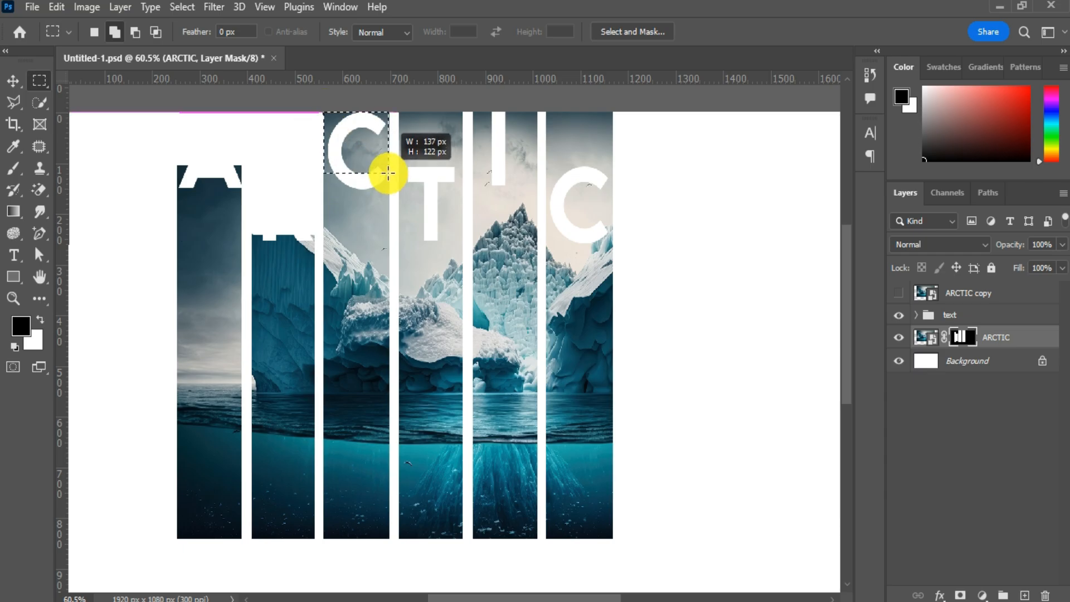
click(13, 167)
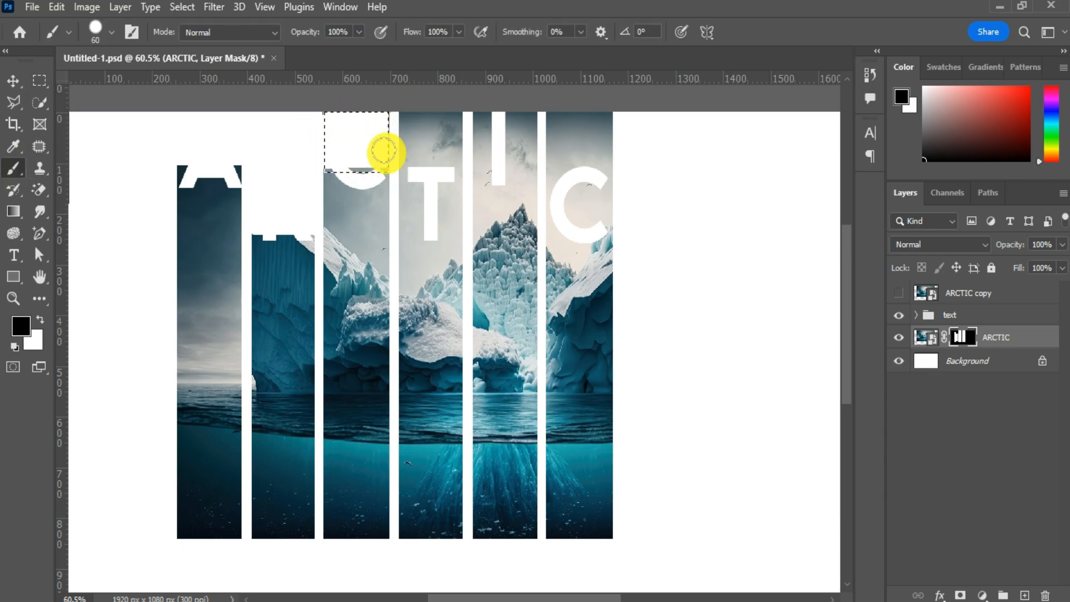
click(12, 81)
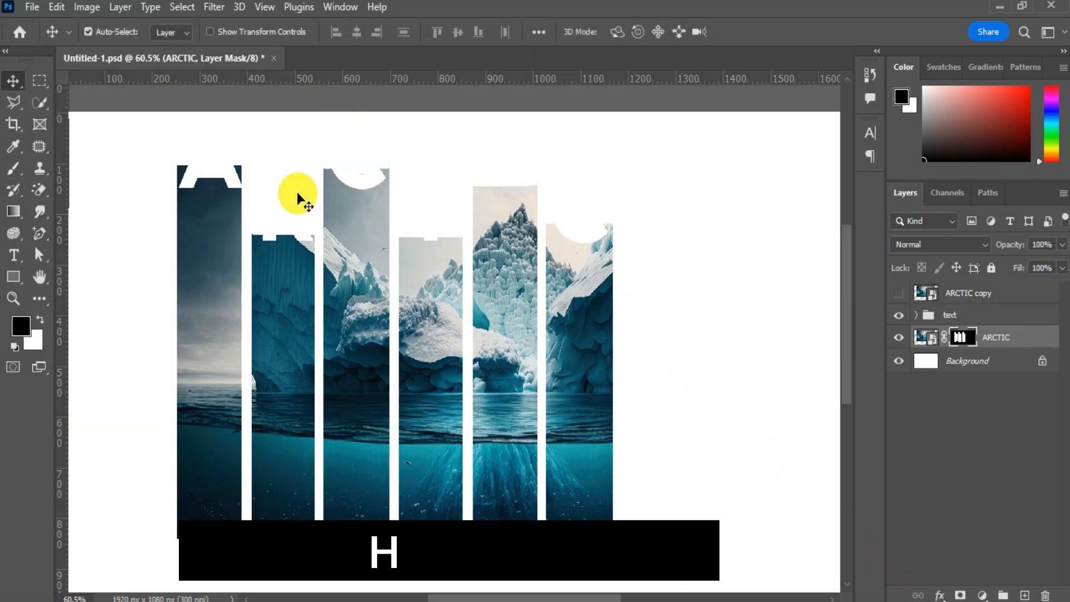
- Show the ARCTIC copy layer and clip it to the text group
click(899, 293)
alt+click(976, 305)
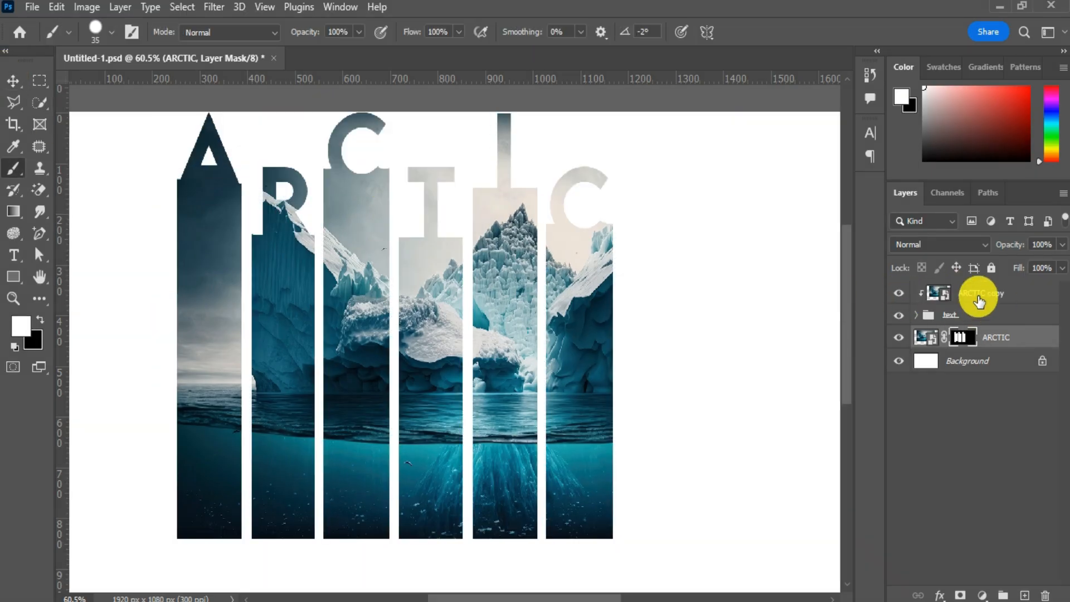
click(906, 292)
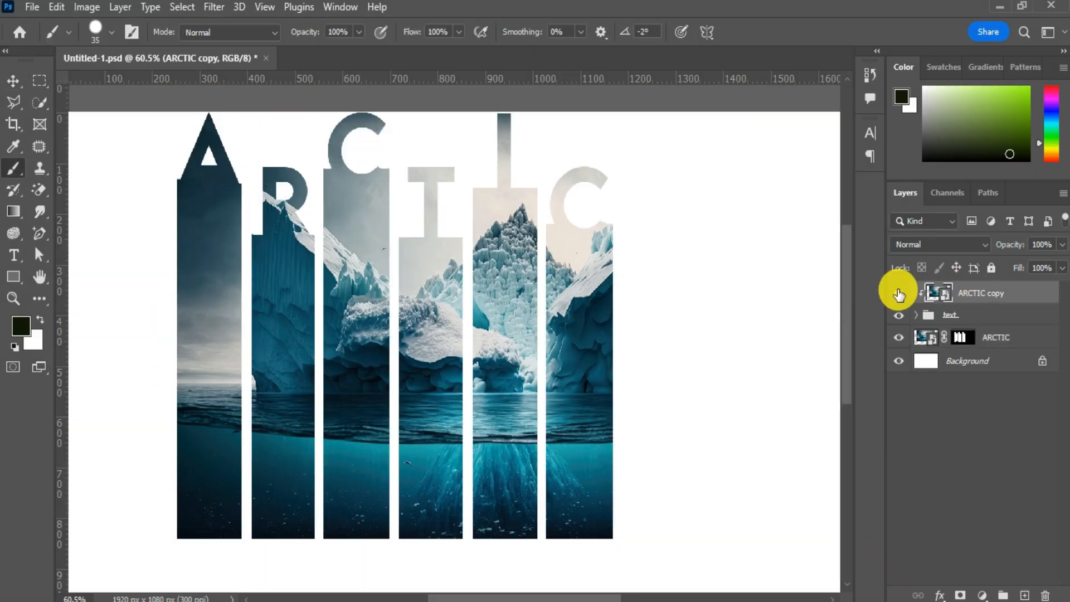
- Scale both ARCTIC layers and the text group together to 105.53% and centre the artwork on the canvas
click(13, 79)
shift+click(1012, 339)
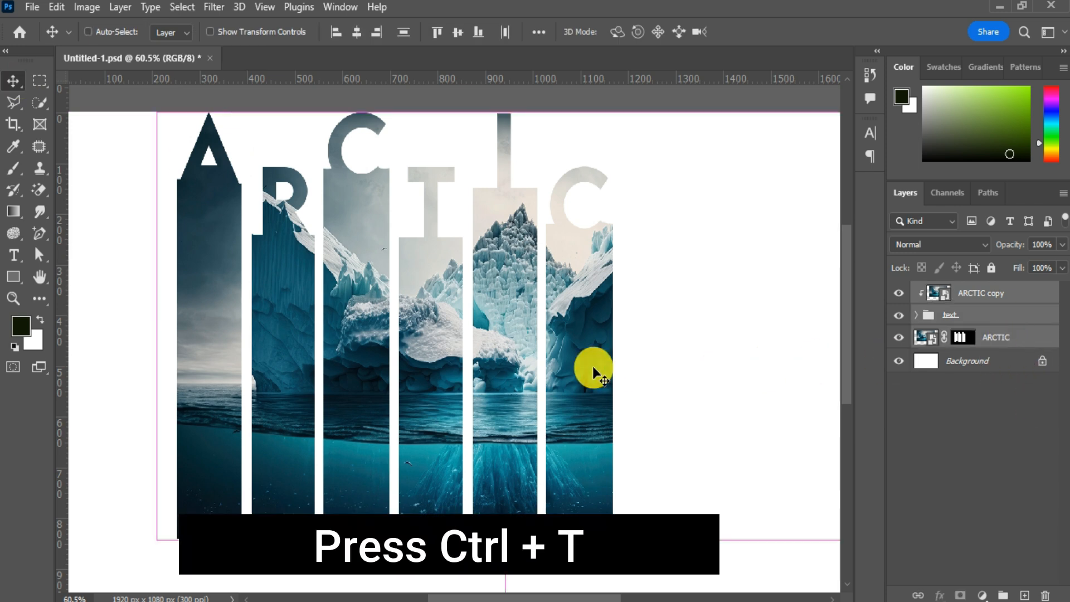
key(ctrl+t)
key(ctrl+minus)
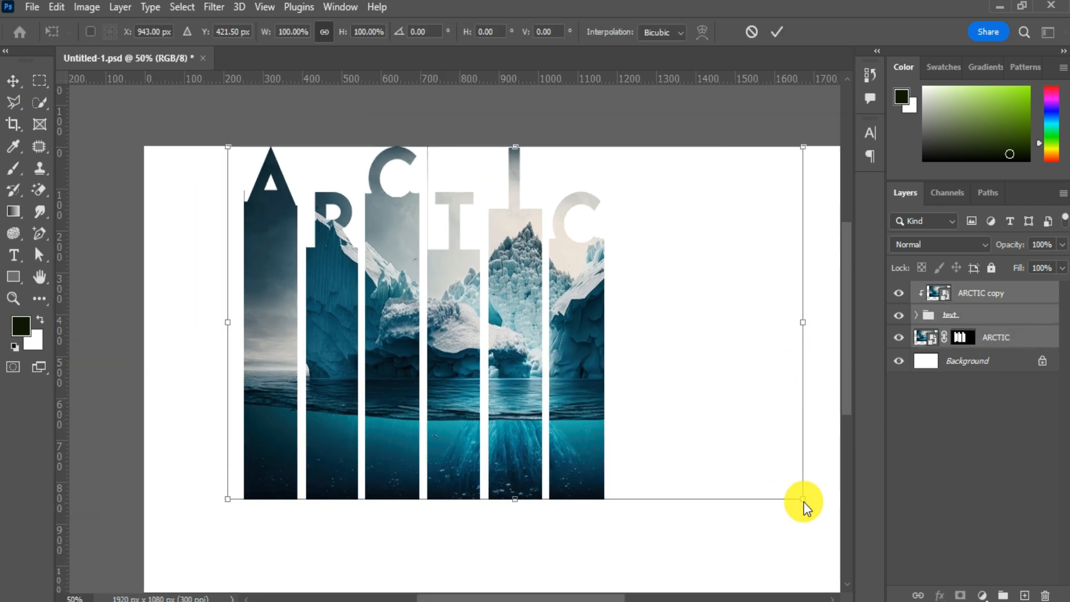
scroll(769, 500, down, 2)
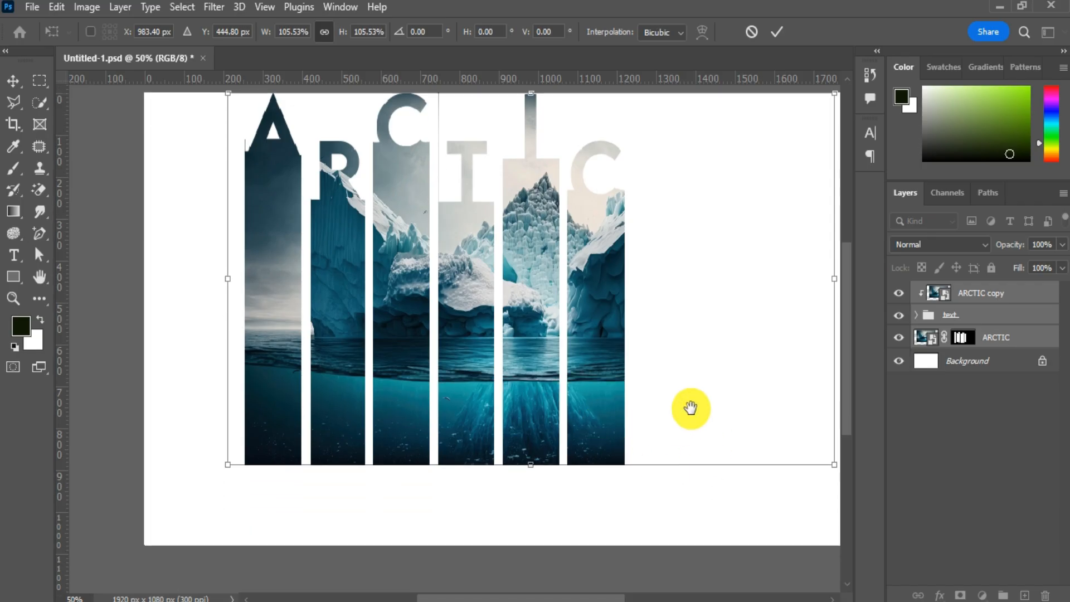
drag(690, 408, 617, 412)
drag(531, 382, 618, 405)
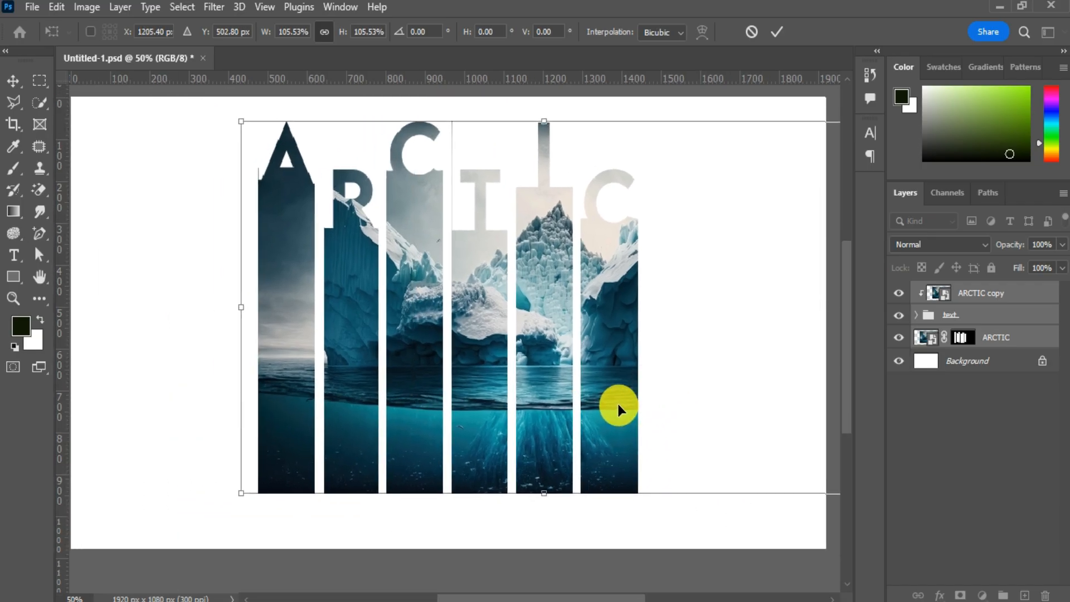
click(776, 32)
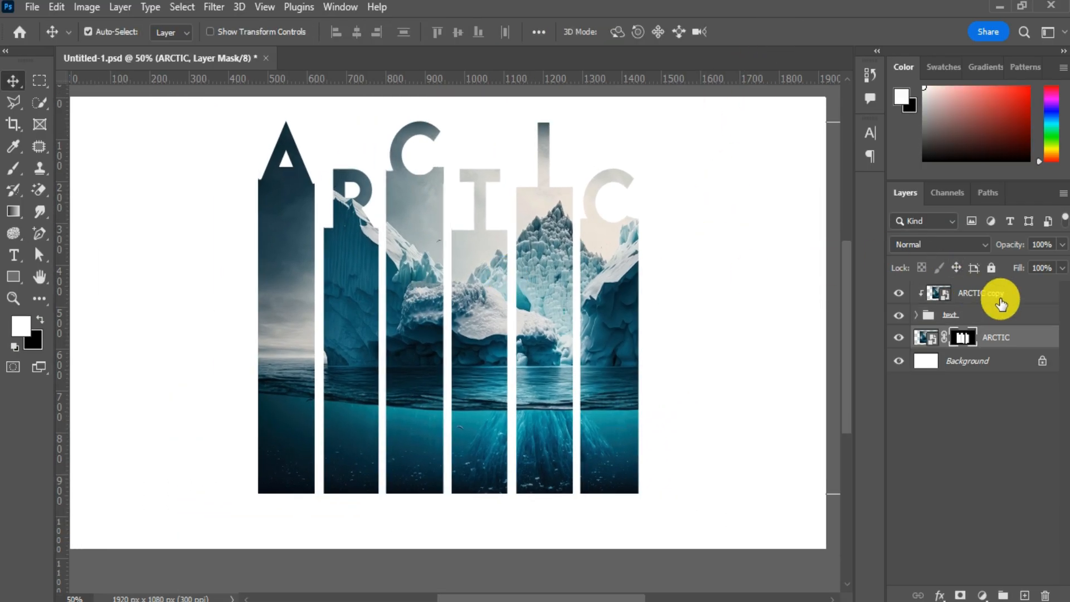
- With the Background hidden, stamp the visible layers into a new top layer and convert it to a smart object
click(998, 296)
click(899, 361)
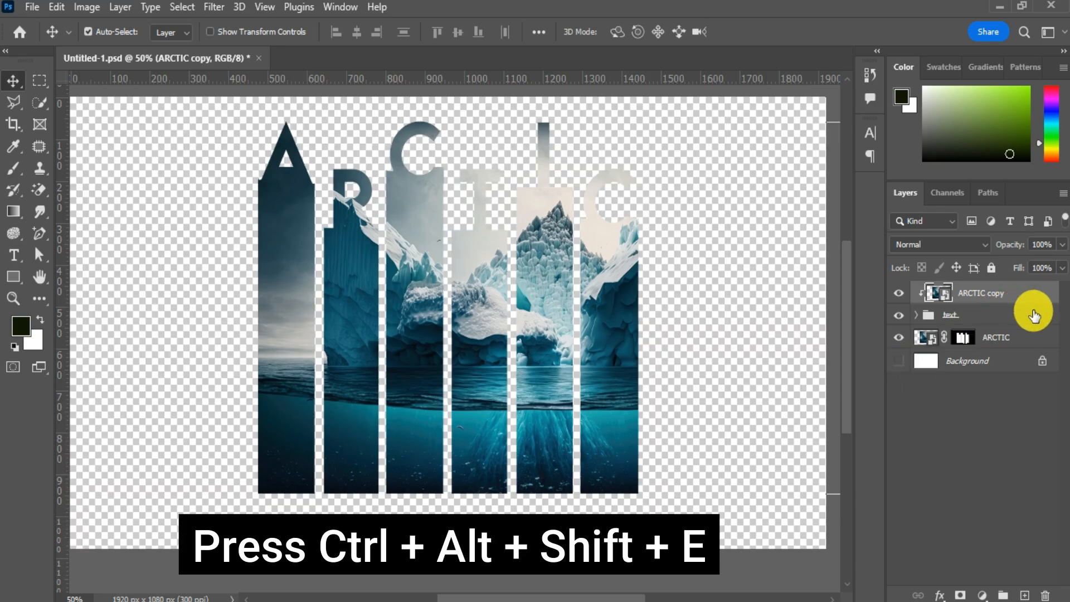
key(ctrl+alt+shift+e)
right_click(1023, 298)
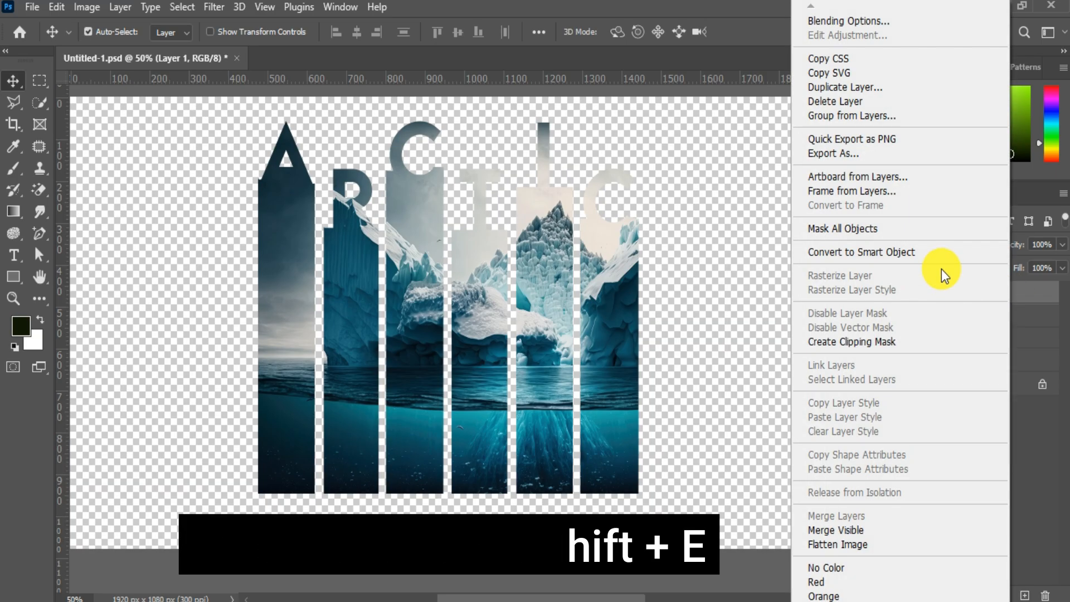
click(935, 257)
- Add a Drop Shadow to the merged artwork layer with a distance of 26 px and a size of 49 px
double_click(1000, 303)
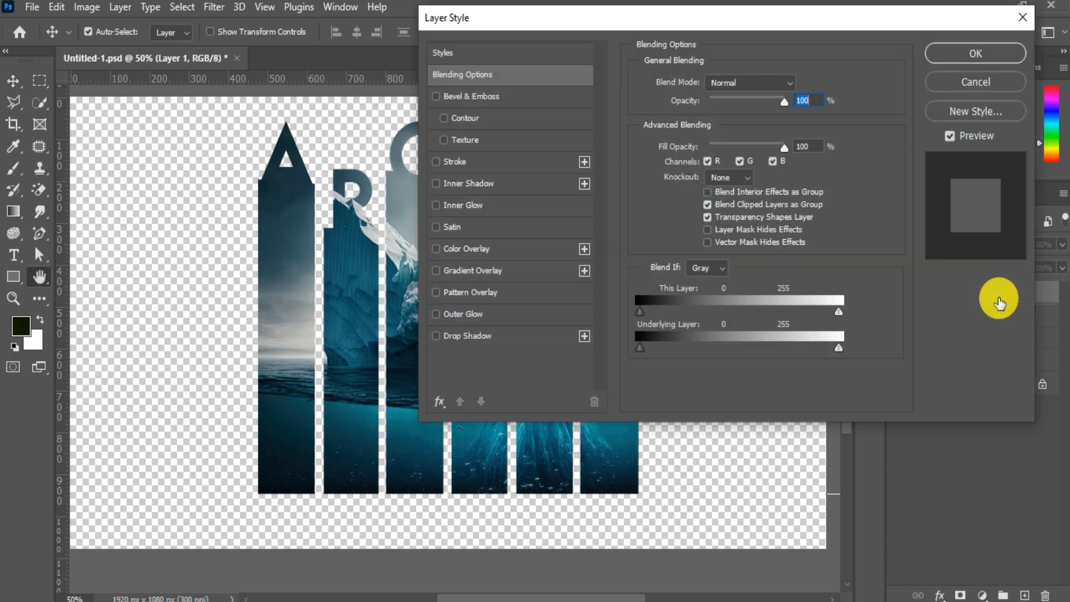
key(space)
drag(358, 329, 208, 329)
click(512, 341)
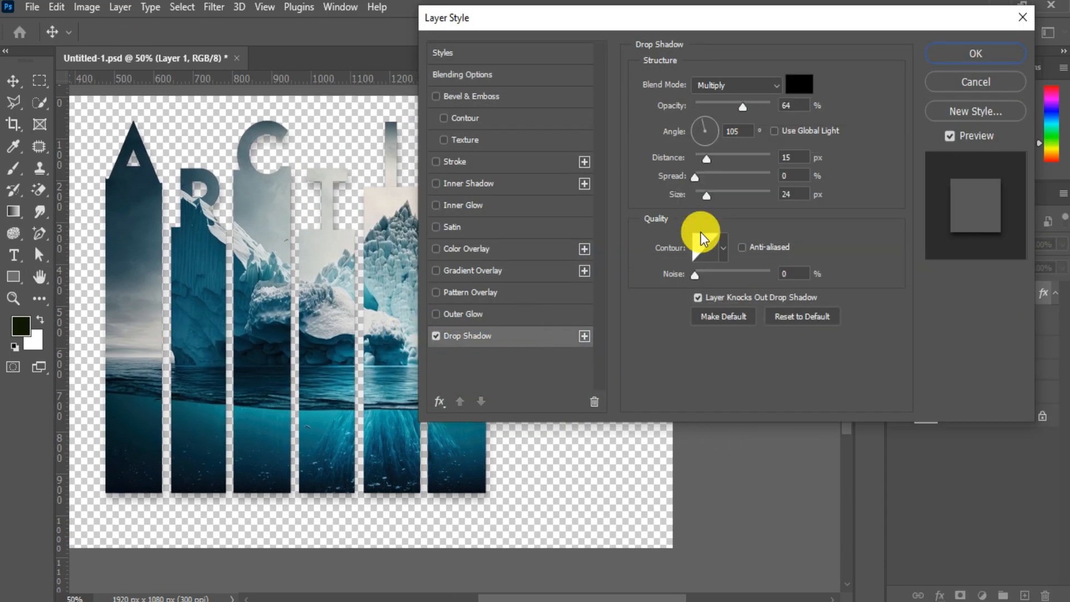
click(714, 159)
drag(715, 162, 715, 195)
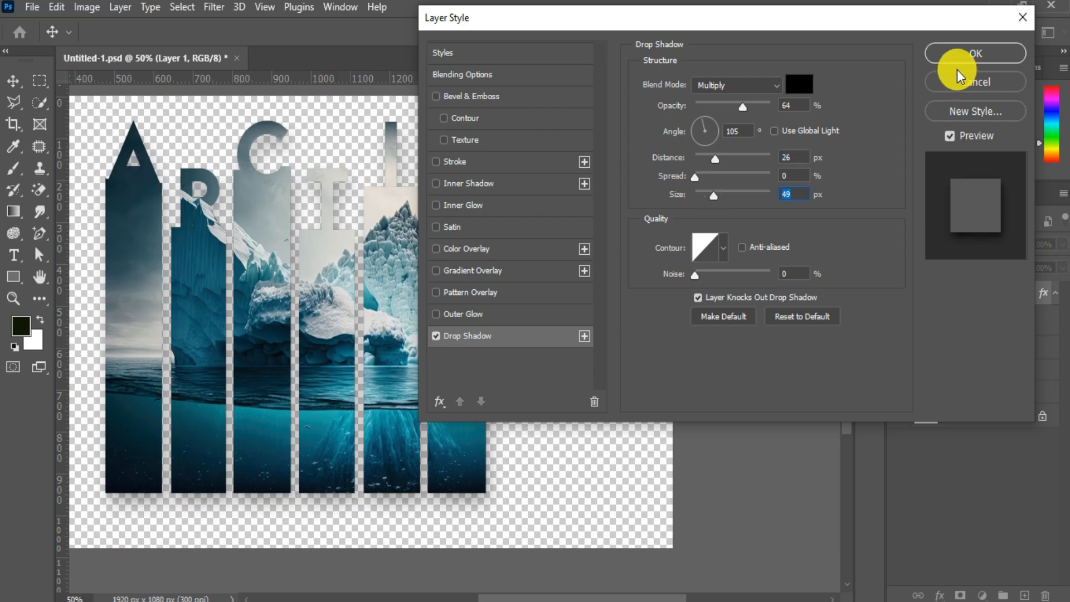
click(955, 56)
key(space)
drag(406, 274, 585, 273)
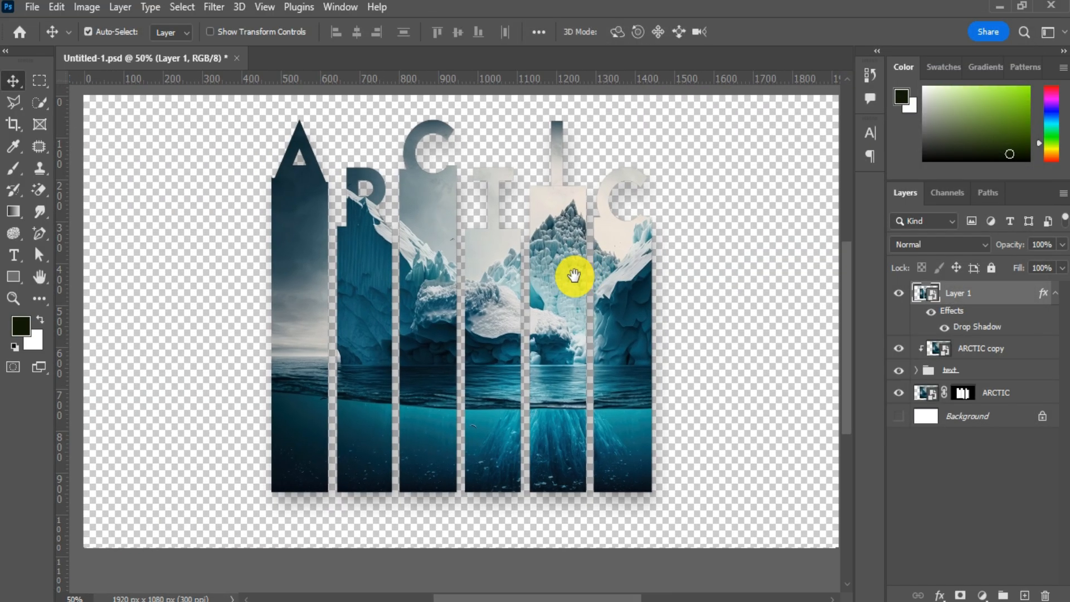
- With the Background shown again, duplicate the merged artwork layer without its drop shadow and name the copy filter
click(898, 416)
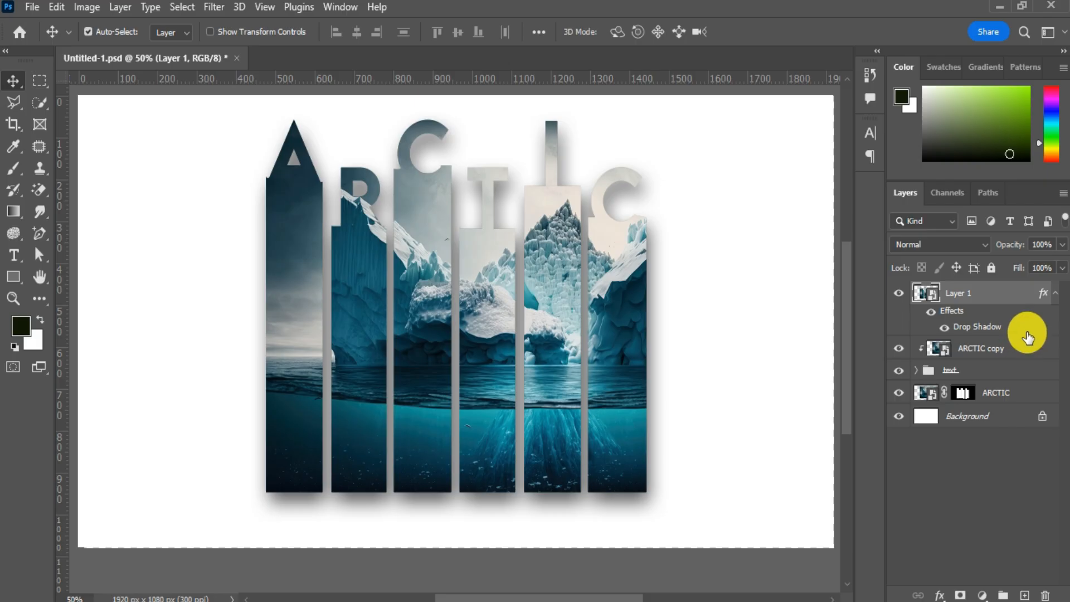
key(ctrl+j)
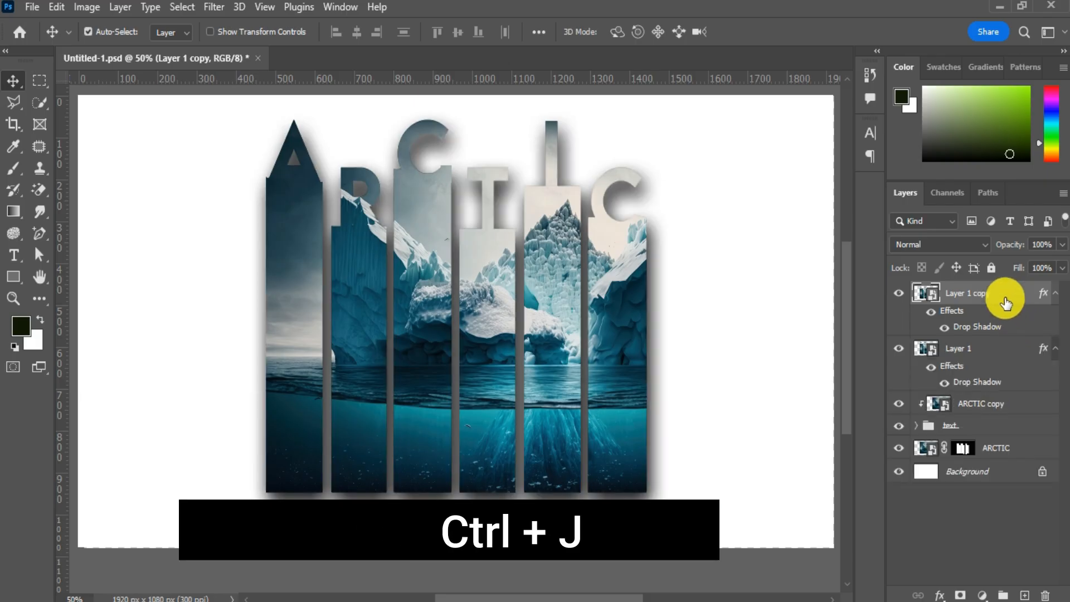
drag(972, 310, 1051, 597)
click(960, 294)
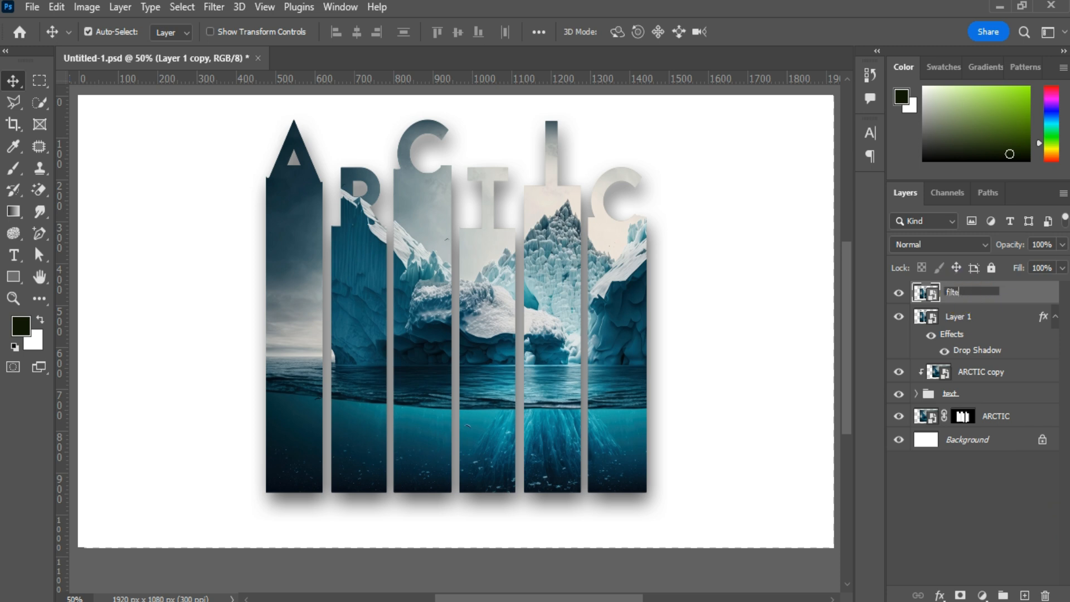
- Apply Camera Raw to the filter layer with temperature -37, tint +4, exposure +0.30, contrast +15, highlights +2, shadows -7, texture +2, clarity +20, vibrance +20, saturation +5
click(221, 9)
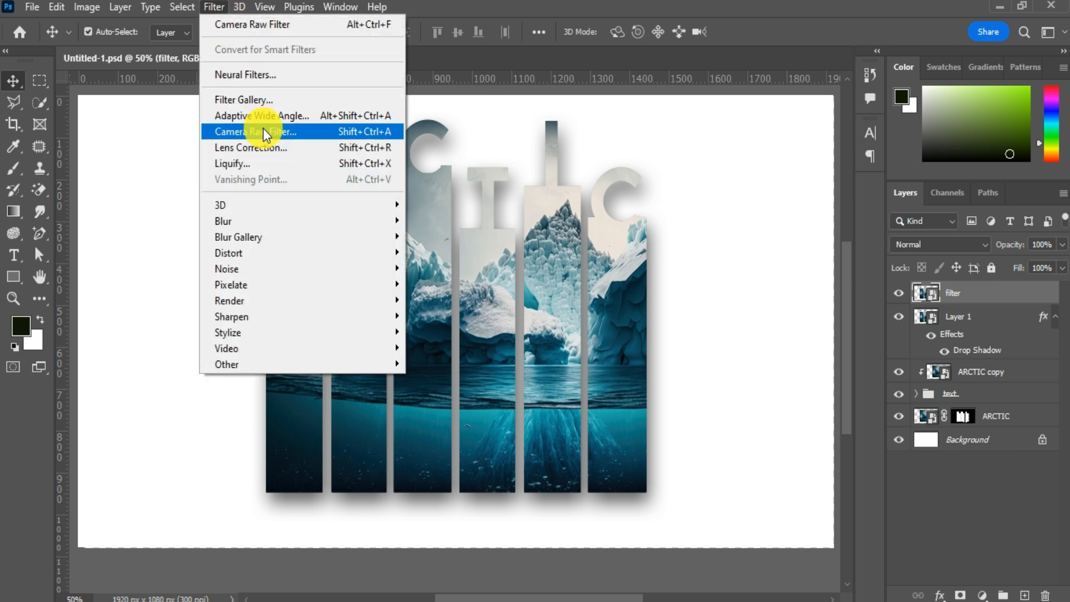
click(267, 131)
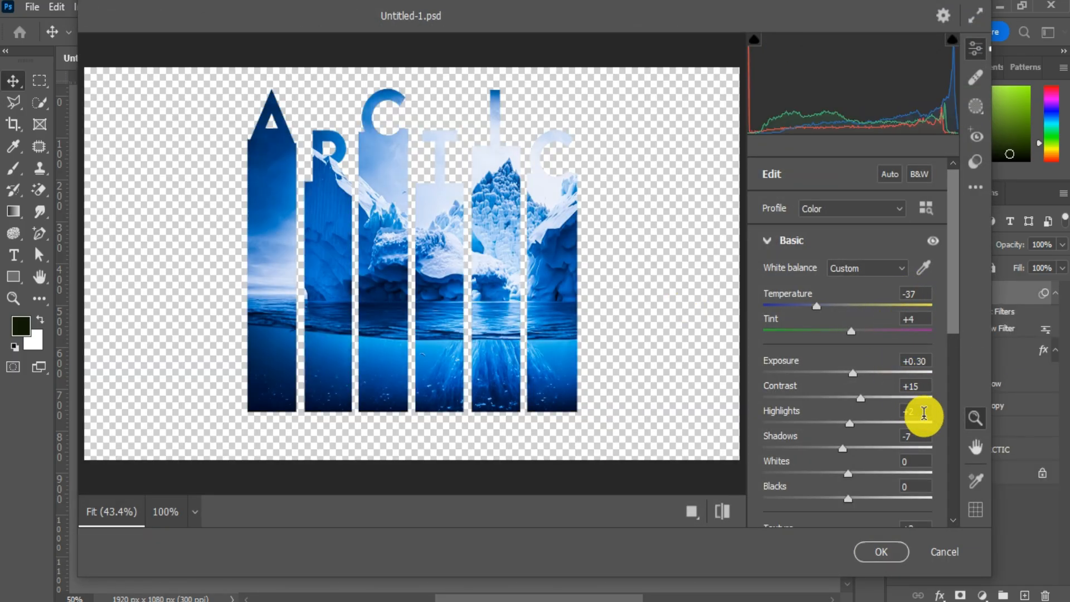
drag(951, 334, 951, 407)
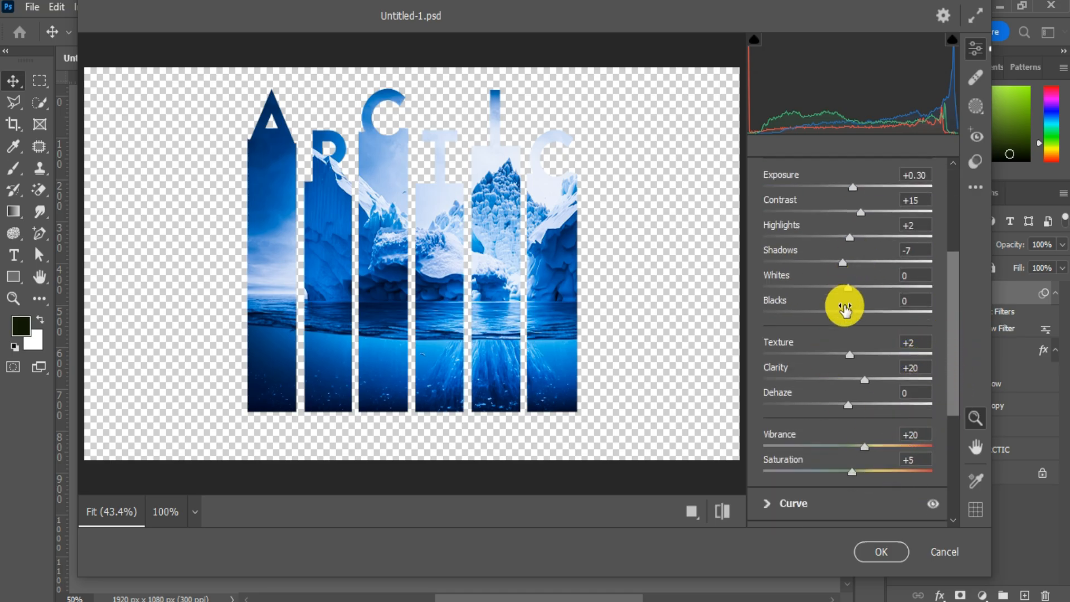
click(728, 518)
click(729, 520)
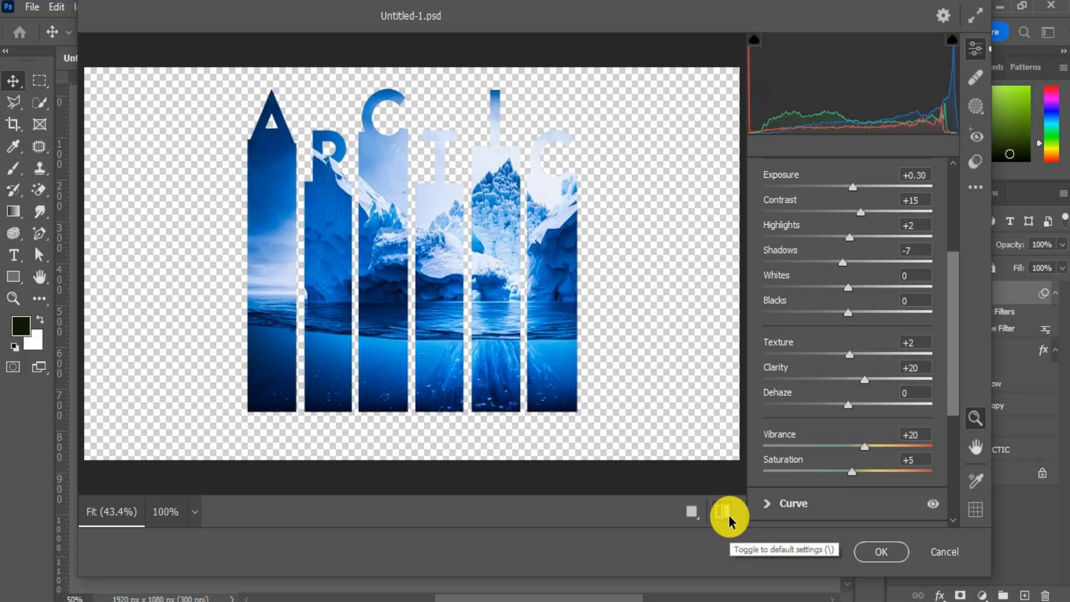
click(881, 551)
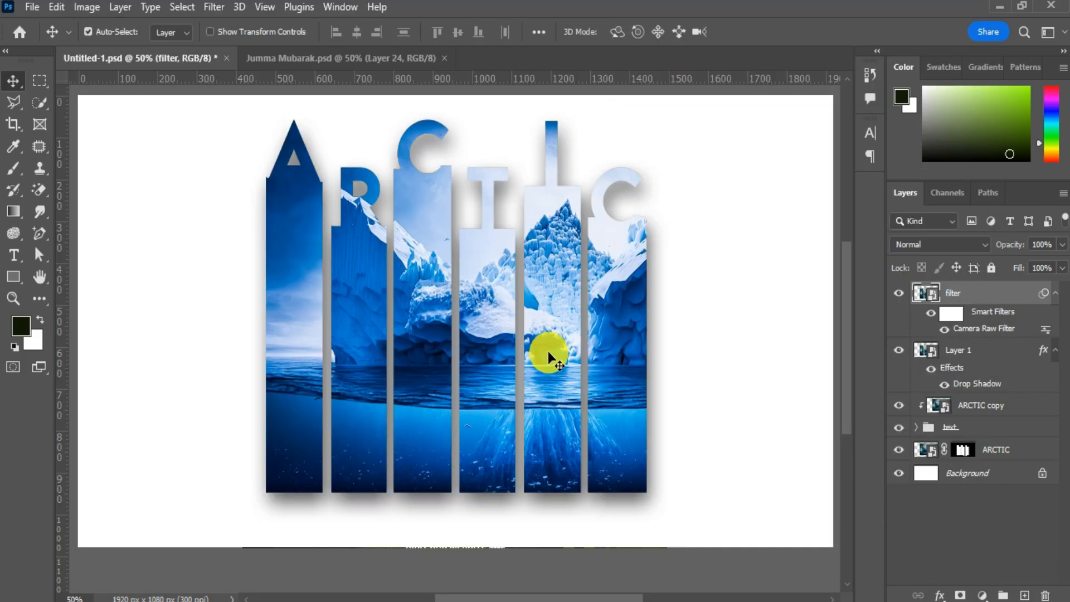